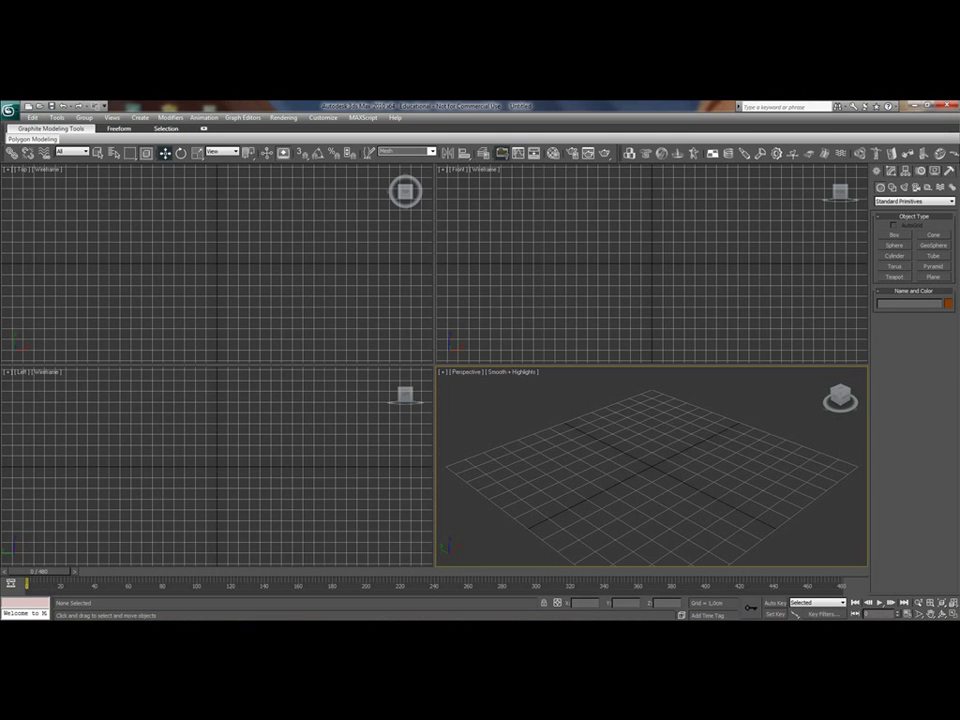
Step: Draw a tall, thin upright box (Box01) in the Front viewport as the first domino
left_click(895, 235)
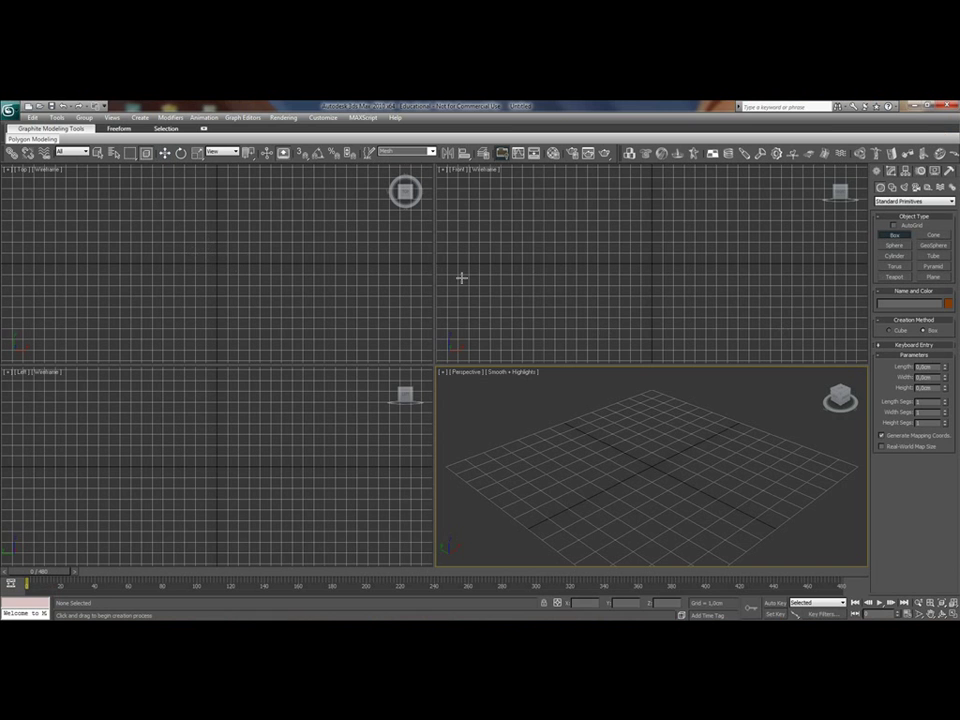
left_click_drag(639, 229, 684, 317)
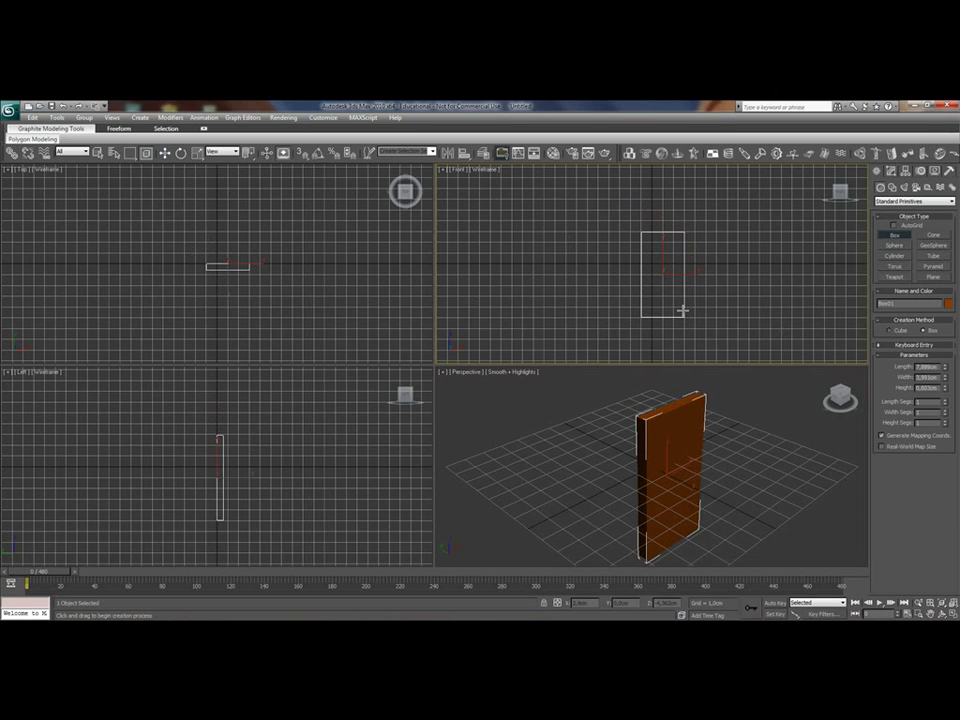
left_click(680, 308)
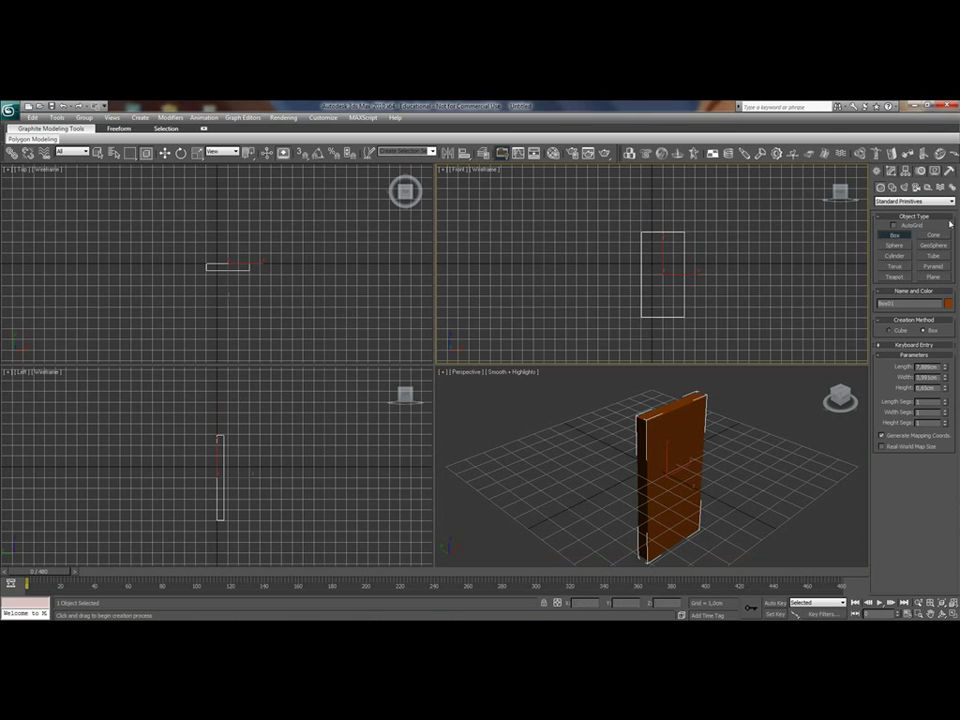
Step: Shift-drag a copy of the domino to the left and confirm the copy count in Clone Options
left_click(165, 153)
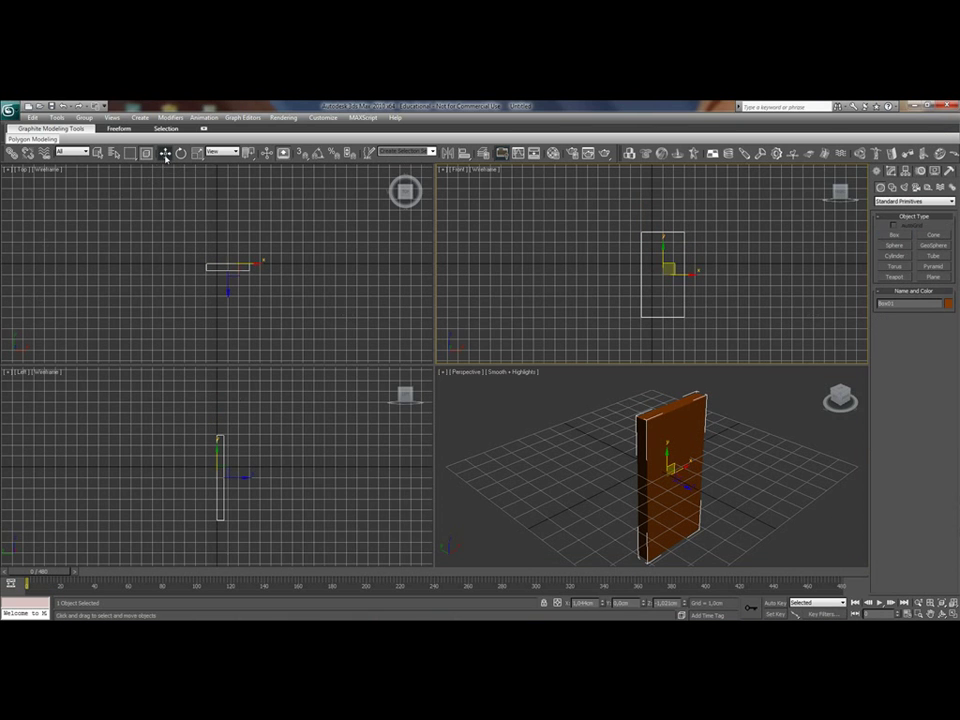
left_click_drag(687, 488, 682, 486, "shift")
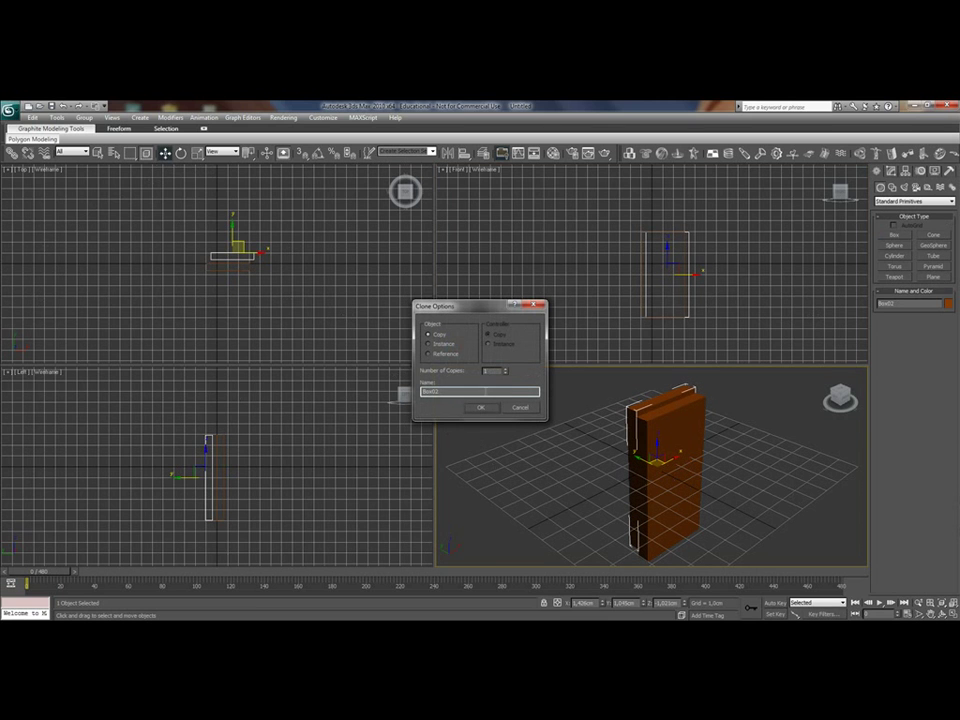
left_click(518, 407)
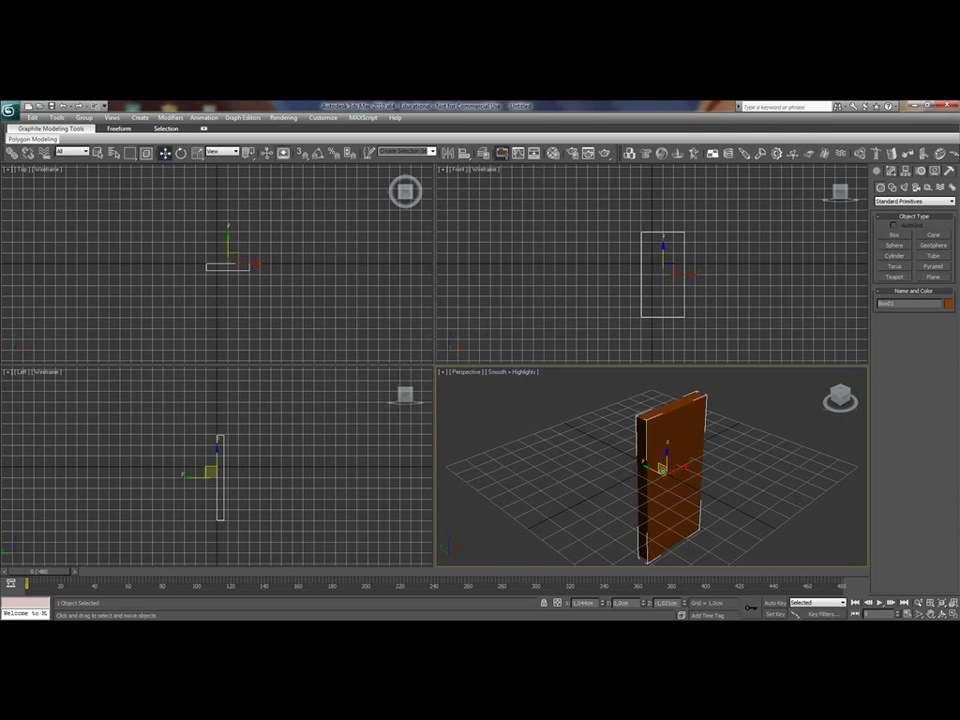
left_click_drag(666, 470, 653, 458, "shift")
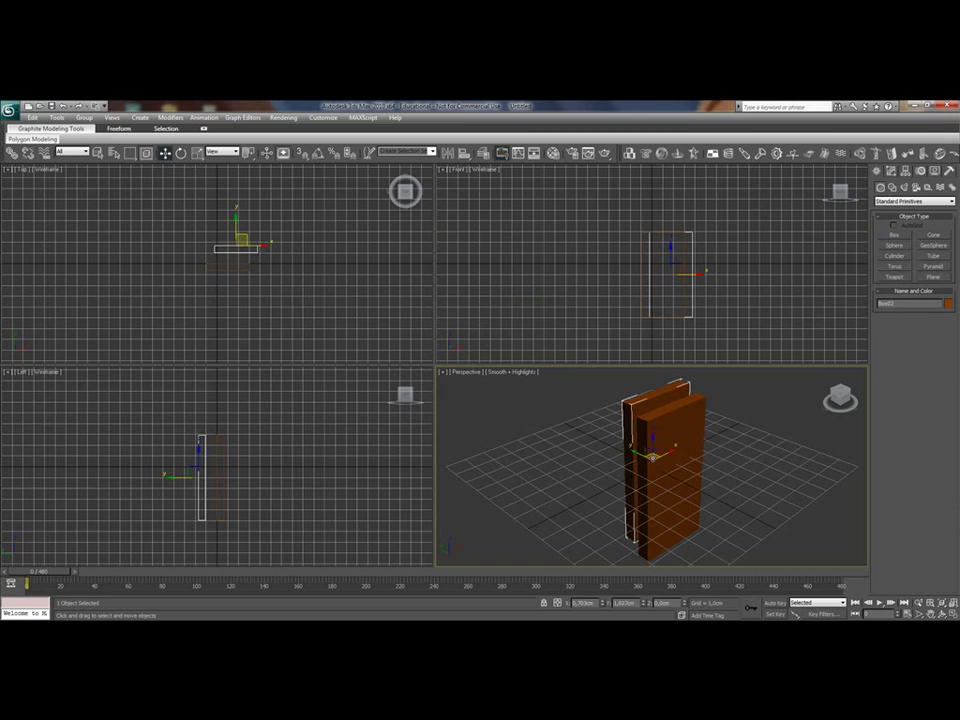
left_click_drag(653, 458, 628, 454)
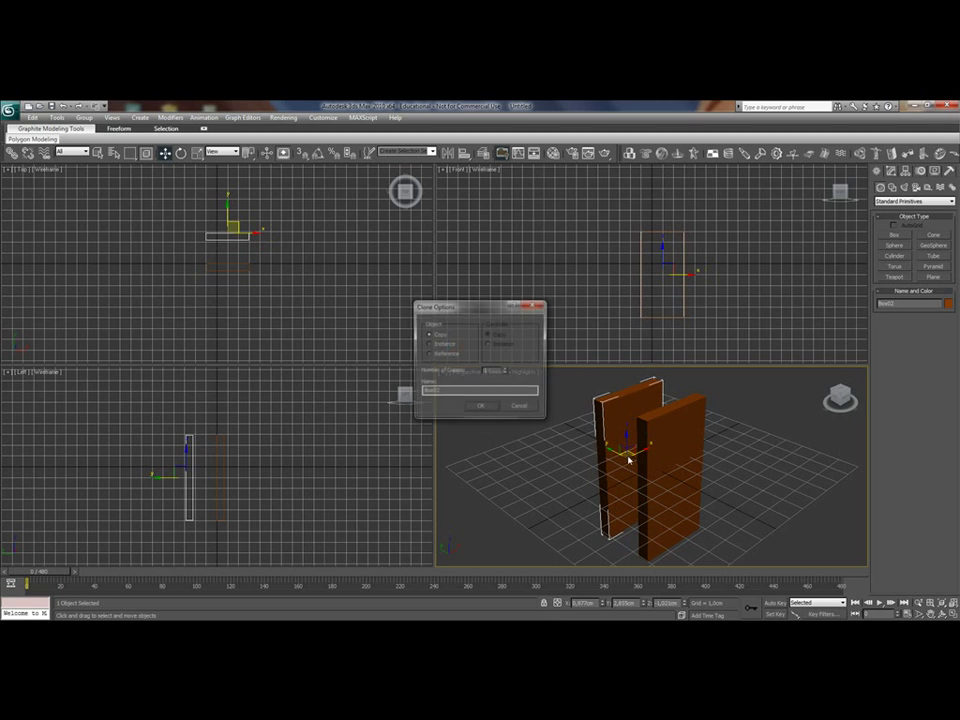
double_click(489, 371)
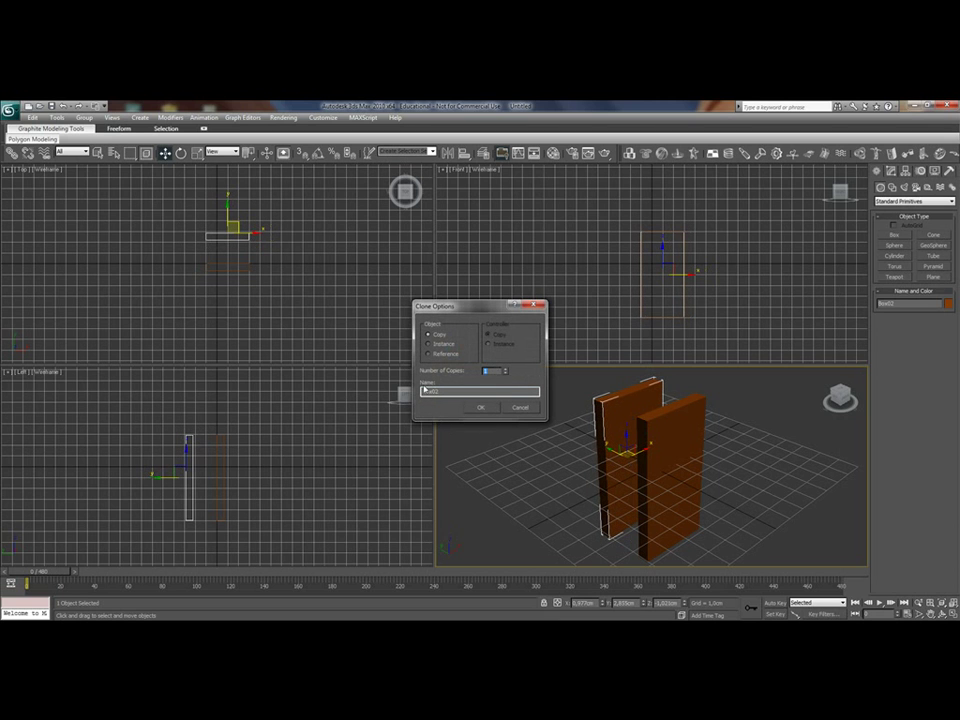
left_click(480, 409)
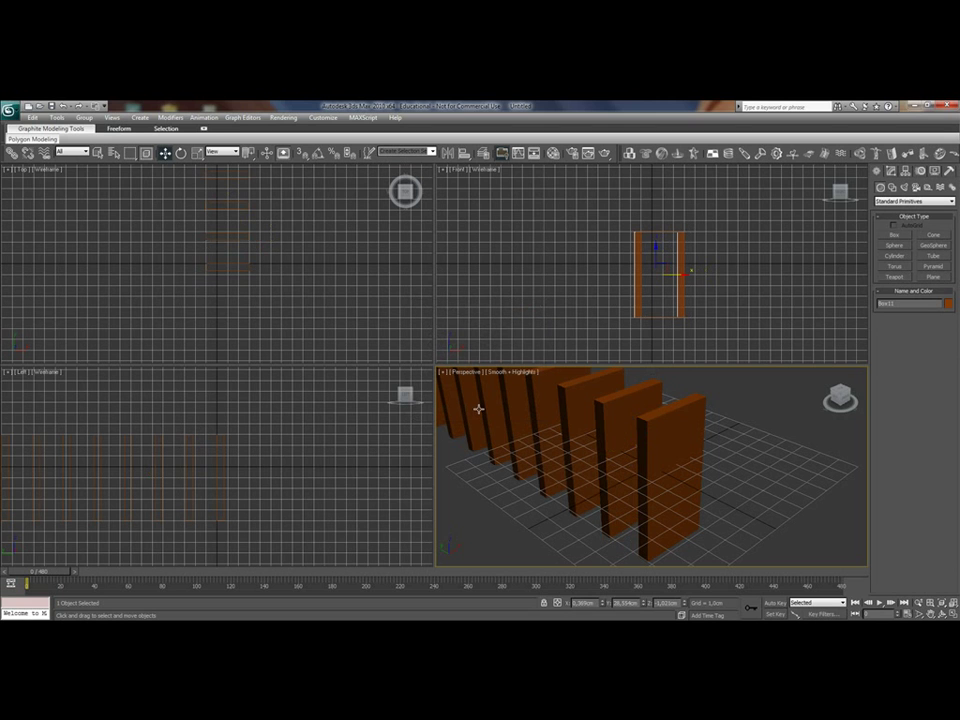
Step: Zoom out and orbit the Perspective view, then pan the Top view to frame all eleven dominoes
left_click(766, 403)
scroll(766, 403, "down", 3)
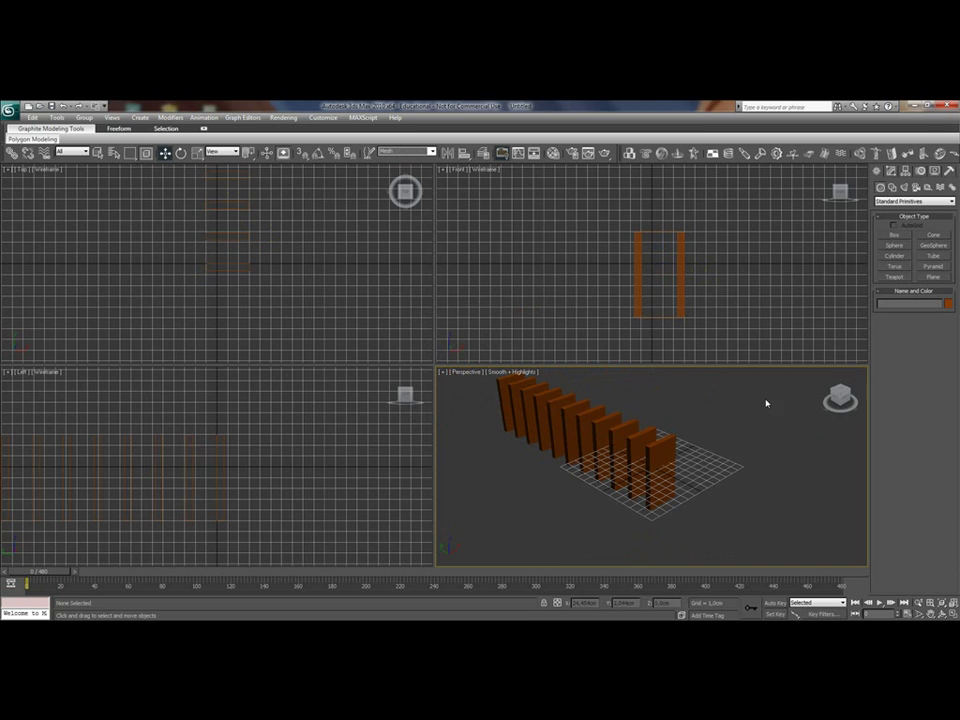
left_click(840, 398)
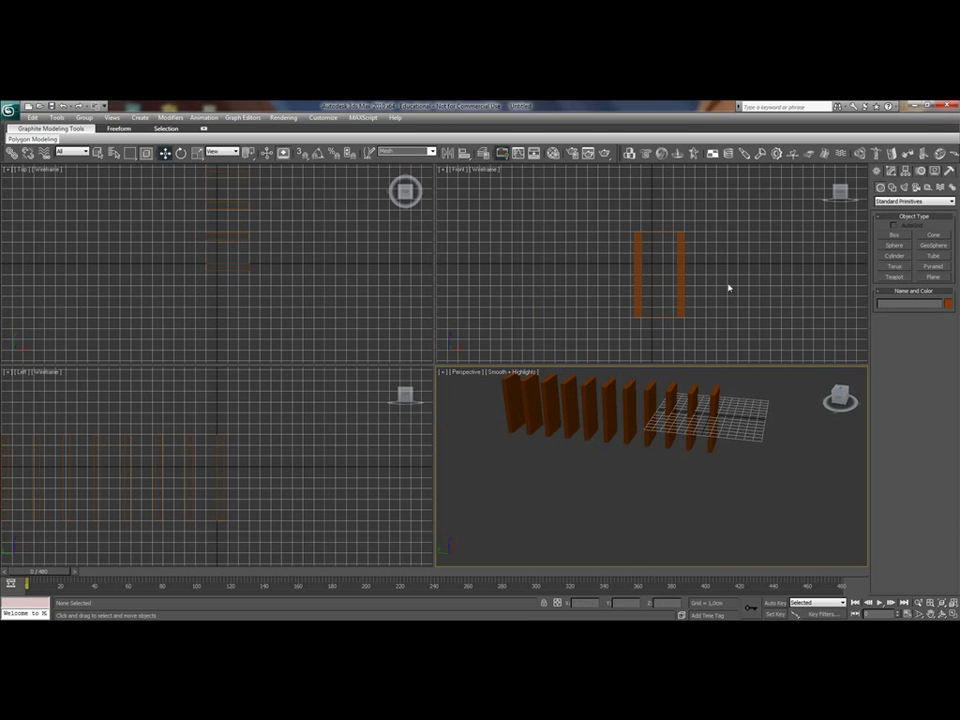
scroll(290, 287, "down", 2)
scroll(289, 285, "down", 3)
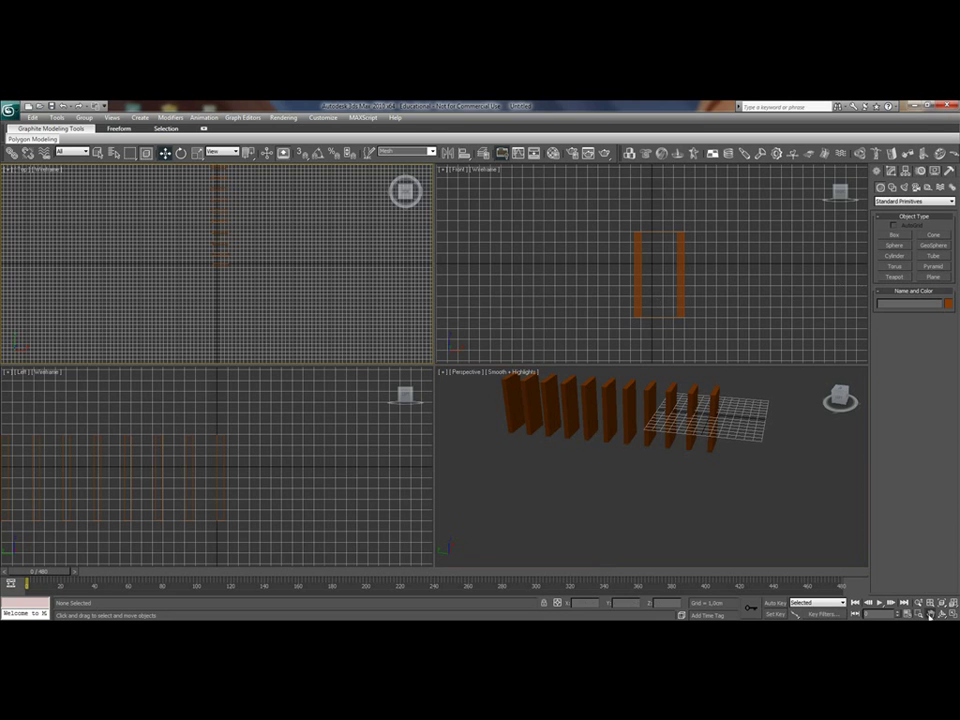
middle_click_drag(296, 204, 287, 254)
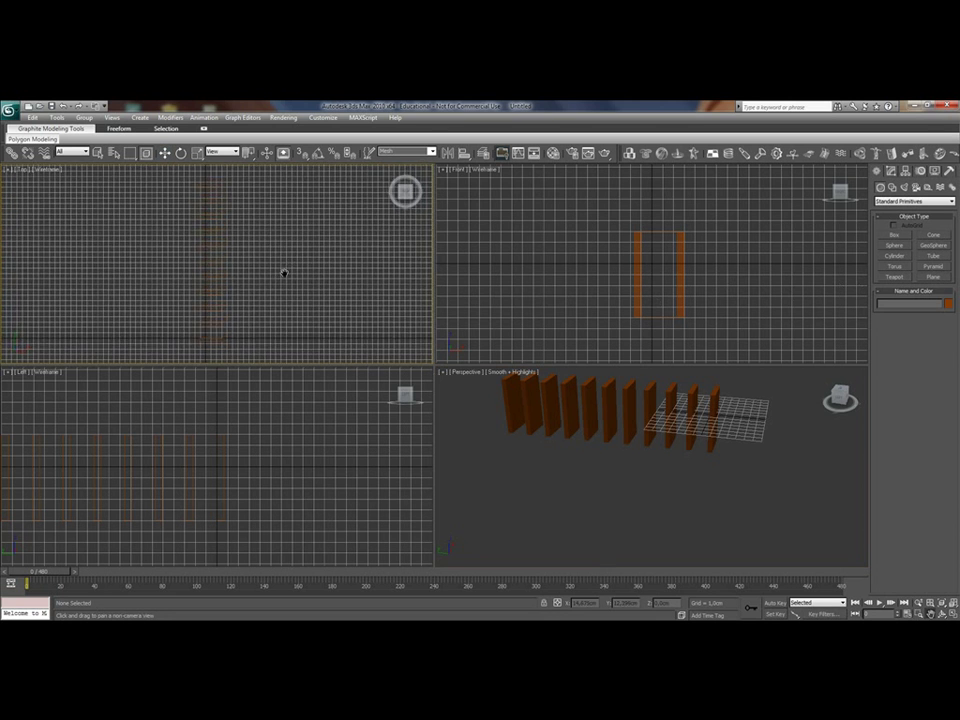
Step: Draw a wide, flat magenta box over the domino row in the Top viewport
left_click(894, 236)
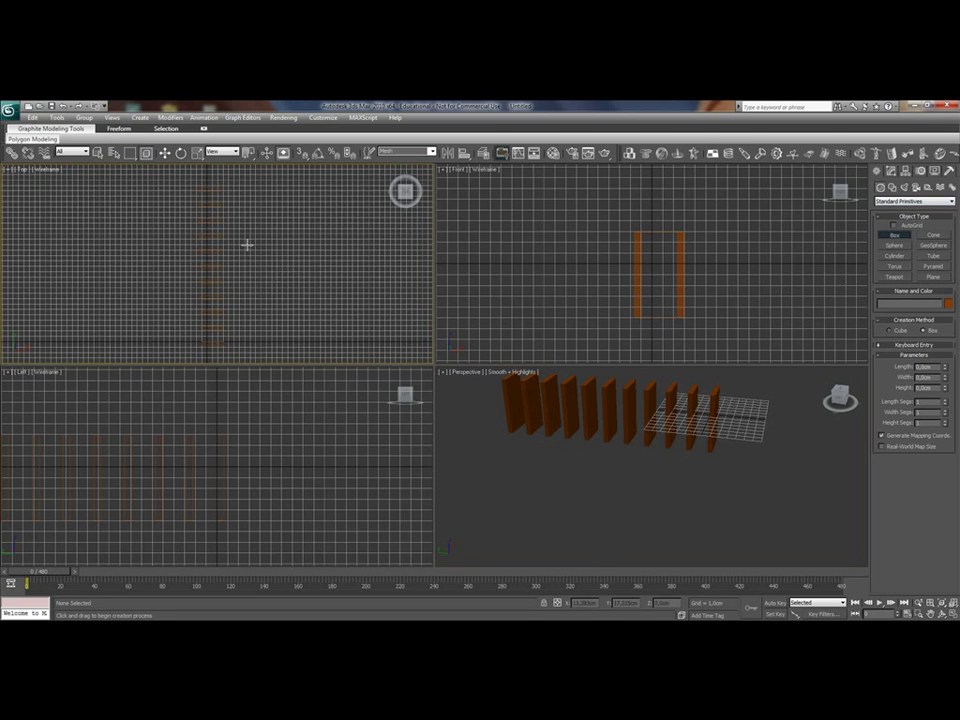
mouse_move(250, 182)
left_mouse_down()
mouse_move(180, 328)
mouse_move(177, 356)
left_mouse_up()
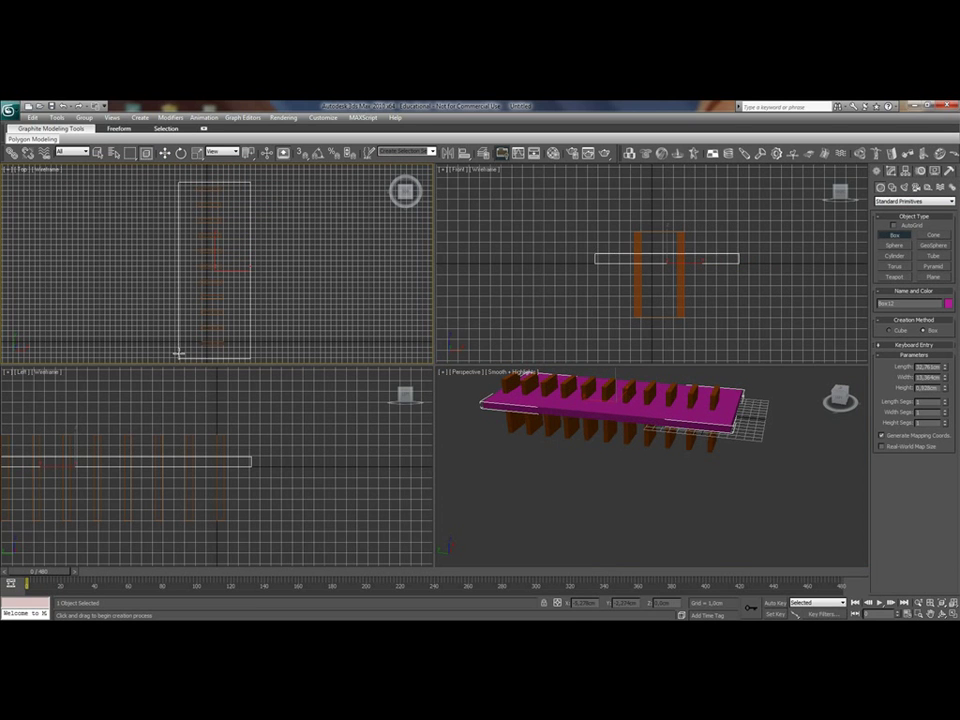
key("w")
Step: Lower the magenta base beneath the dominoes and Shift-drag a copy past the row's end
left_click(658, 256)
left_click(607, 258)
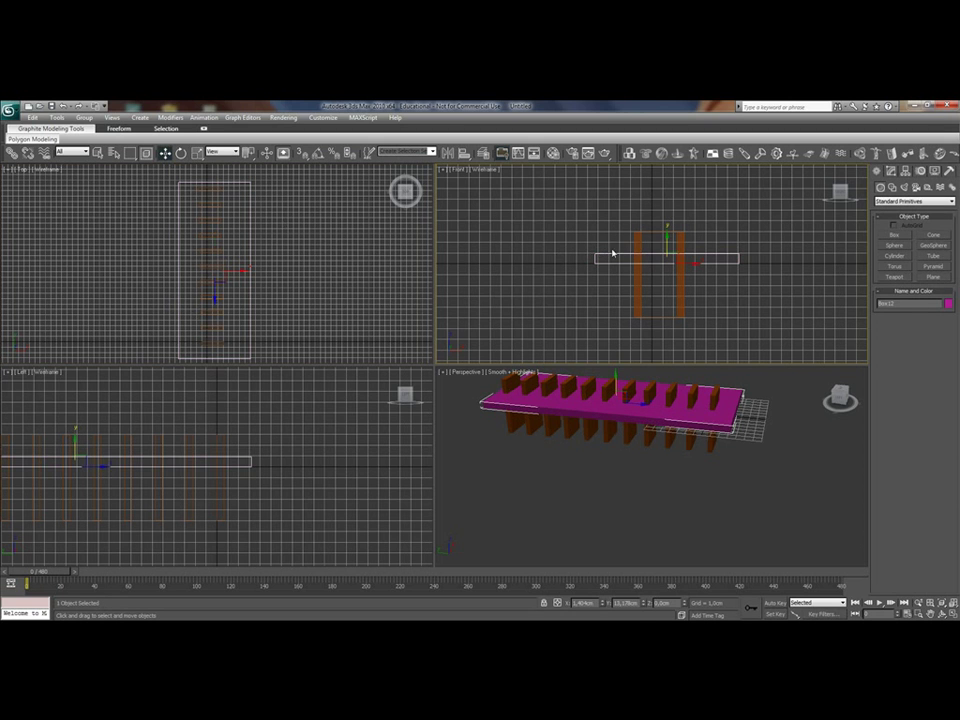
left_click_drag(667, 237, 656, 302)
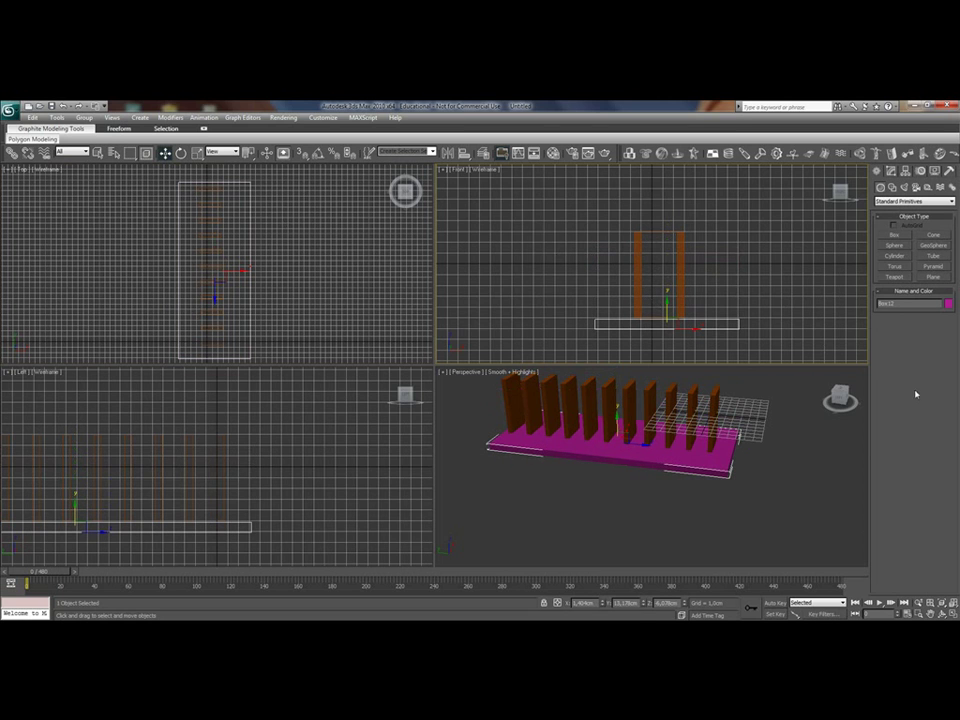
left_click(700, 457)
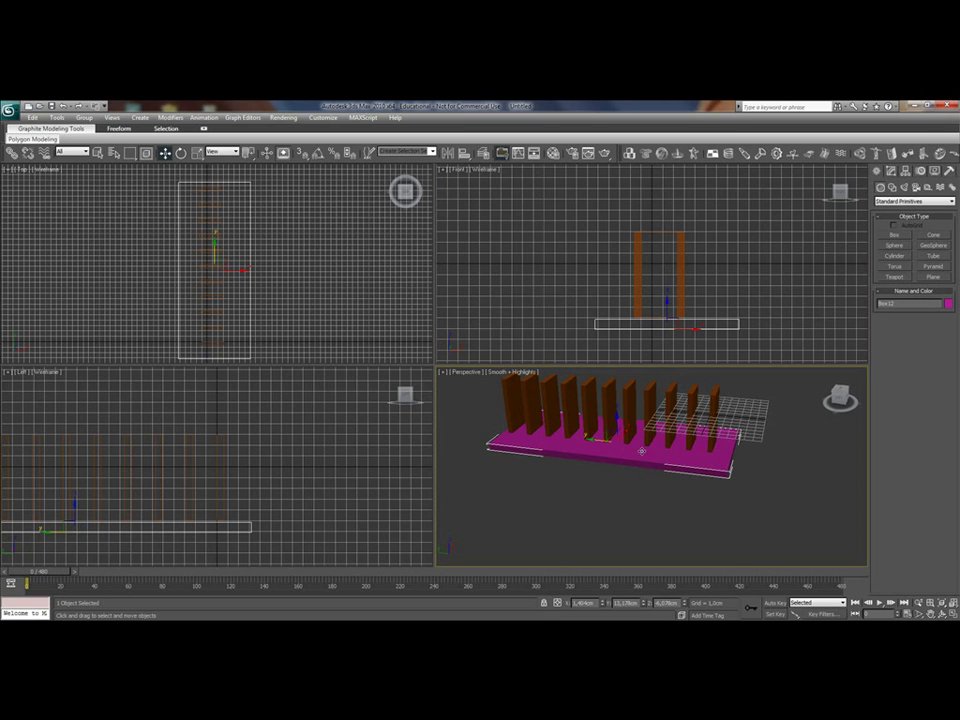
left_click_drag(641, 451, 786, 441)
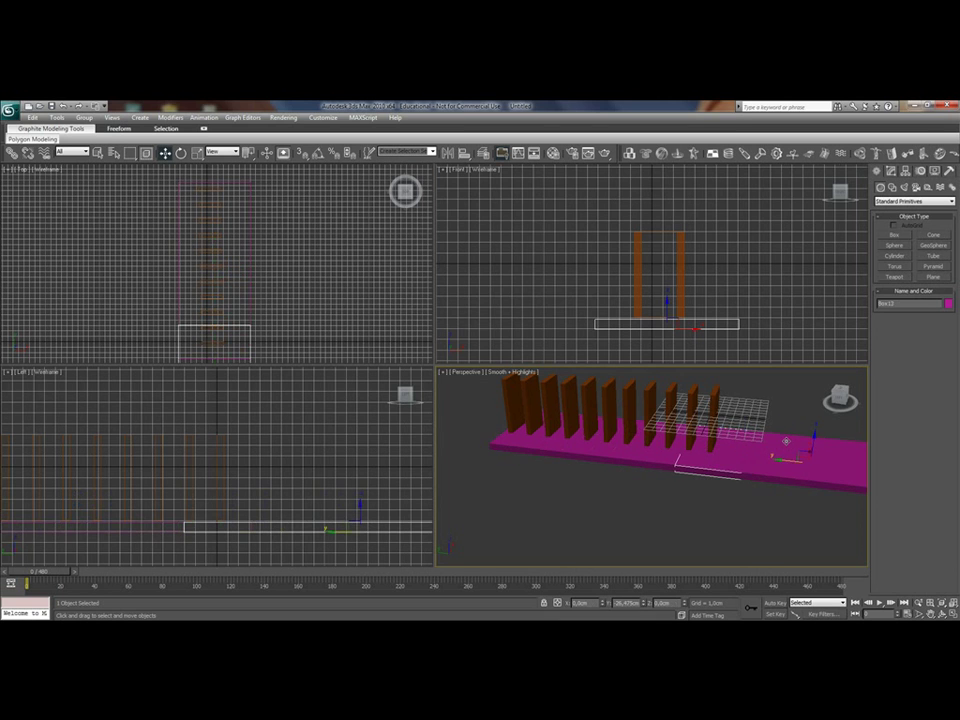
Step: Confirm the base copy, raise it, and shorten its Length to about 11.79
left_click(480, 407)
left_click_drag(667, 310, 667, 270)
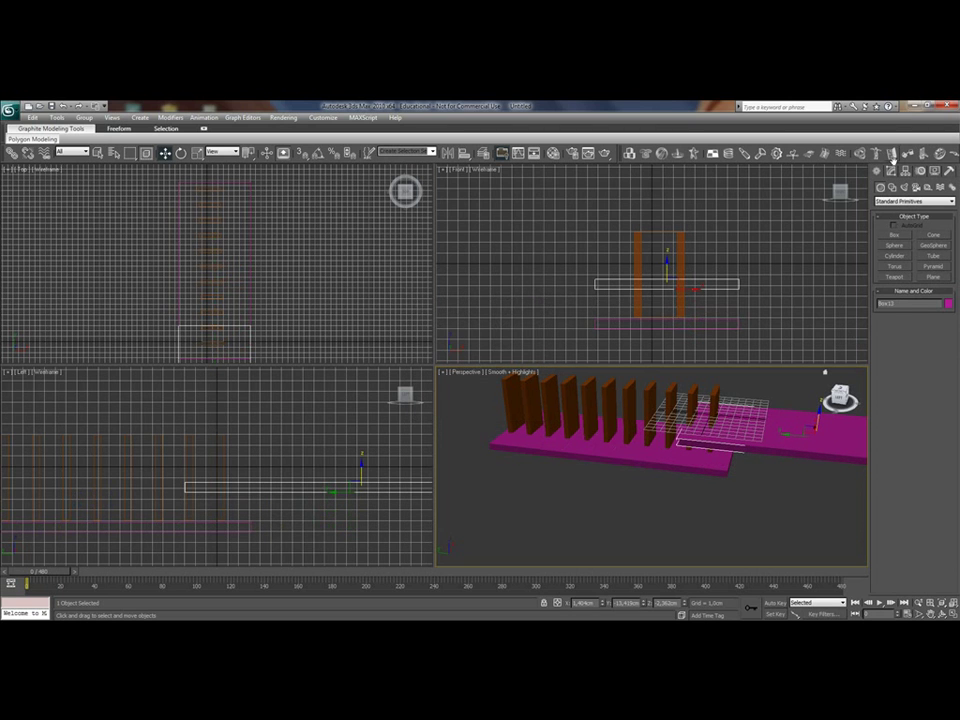
left_click(891, 171)
left_click_drag(943, 314, 945, 346)
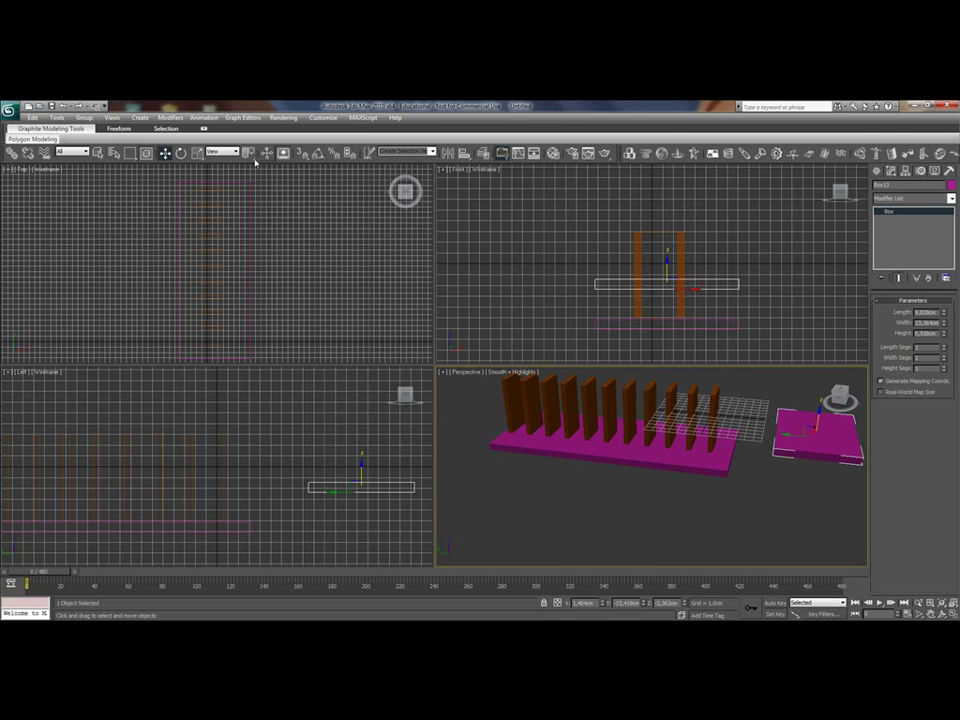
Step: Tilt the short plate to about -18 degrees and raise it slightly to form the ramp
left_click(181, 152)
left_click_drag(836, 421, 803, 417)
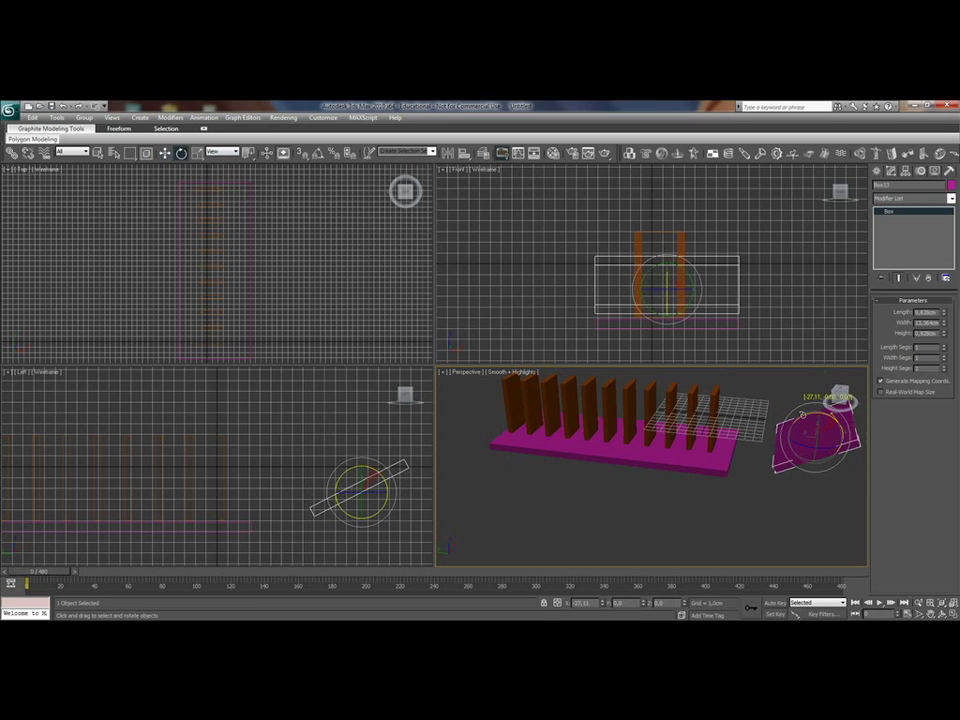
mouse_move(803, 417)
left_mouse_down()
mouse_move(815, 418)
mouse_move(746, 436)
left_mouse_up()
left_click(164, 152)
left_click_drag(667, 264, 667, 206)
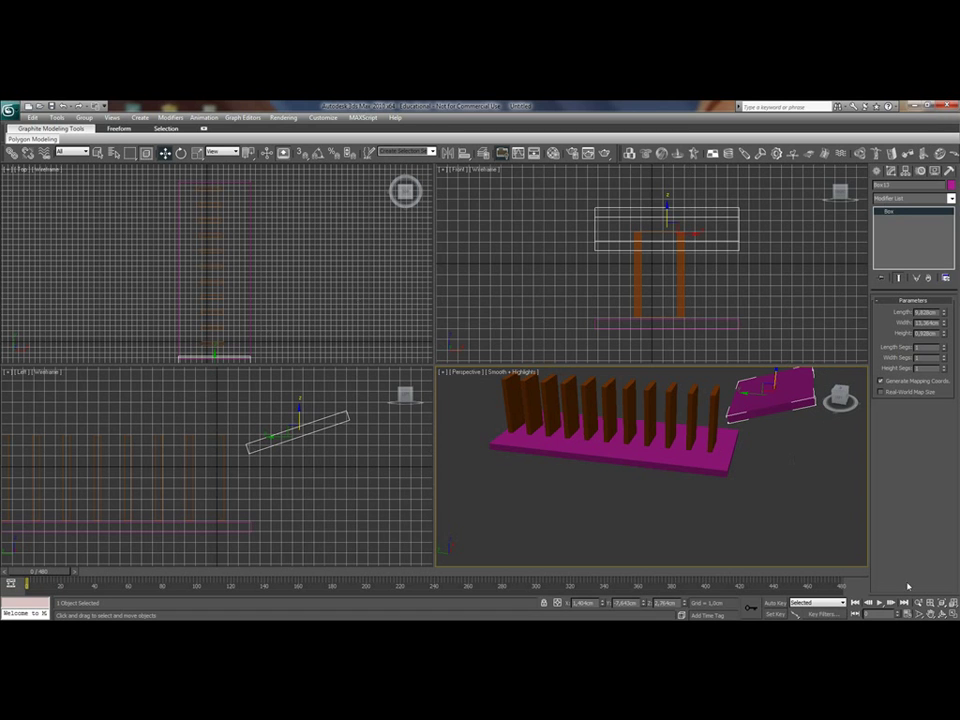
middle_click_drag(326, 341, 325, 218)
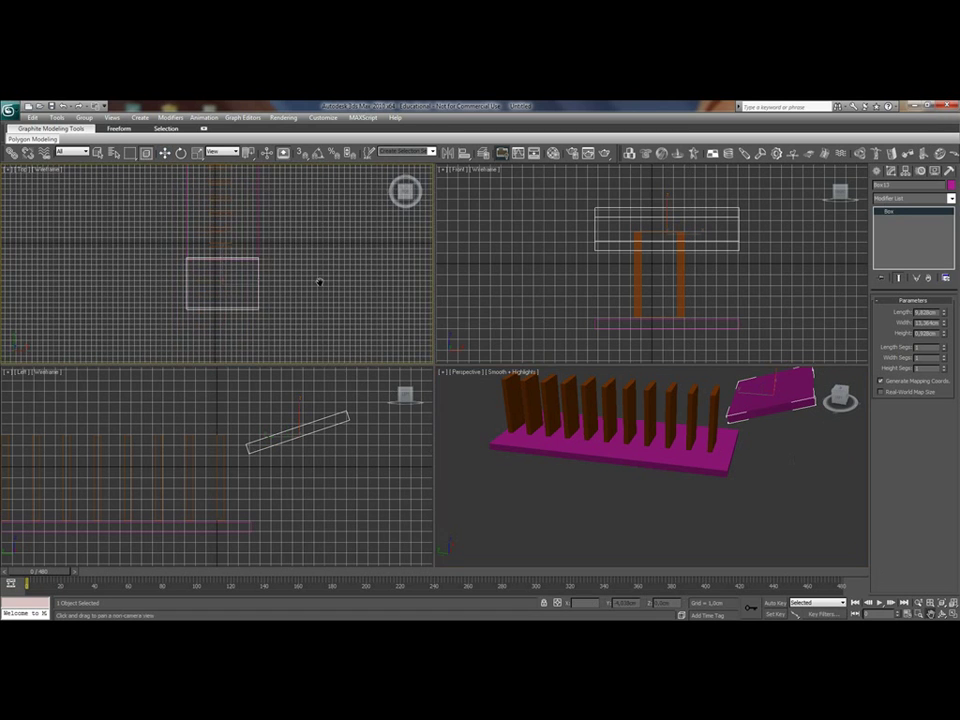
left_click(877, 171)
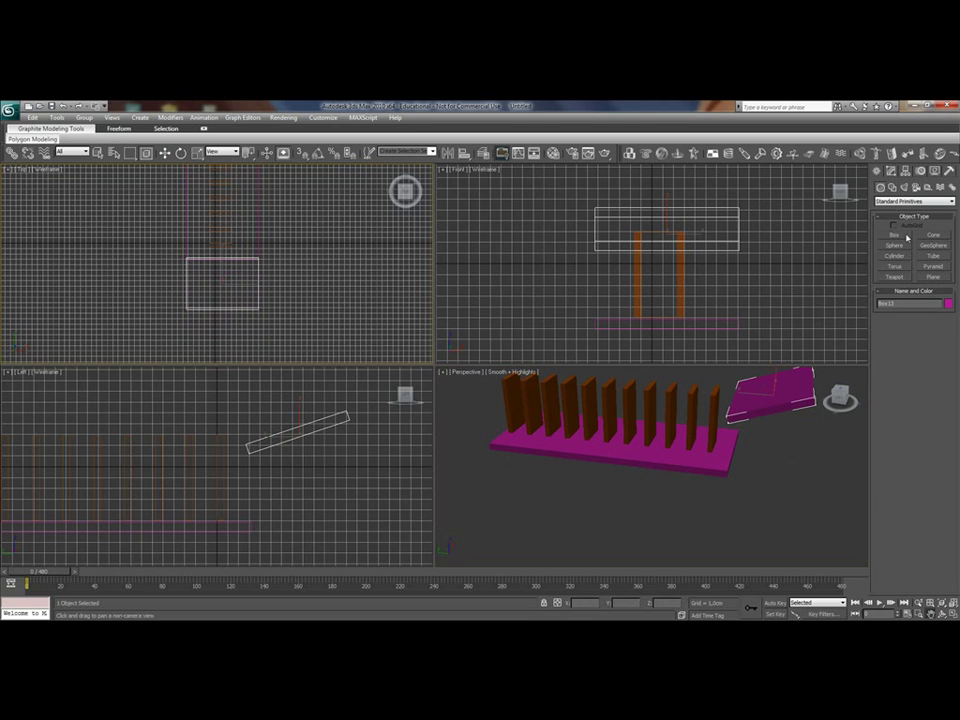
Step: Create a small sphere over the ramp and lift it above the ramp's high end
left_click(896, 246)
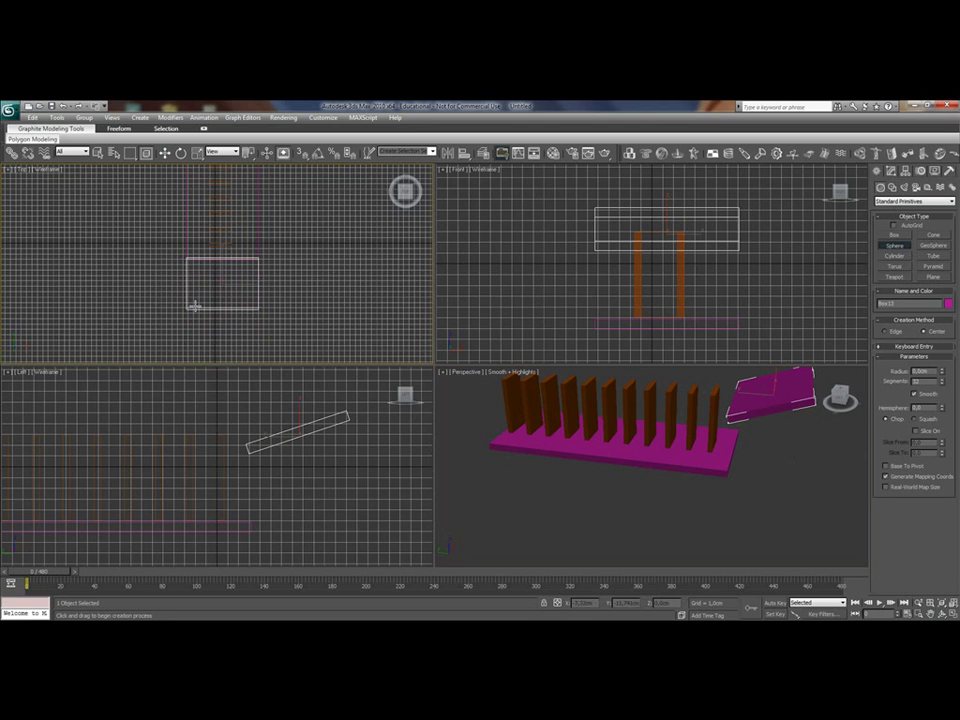
left_click_drag(218, 284, 226, 287)
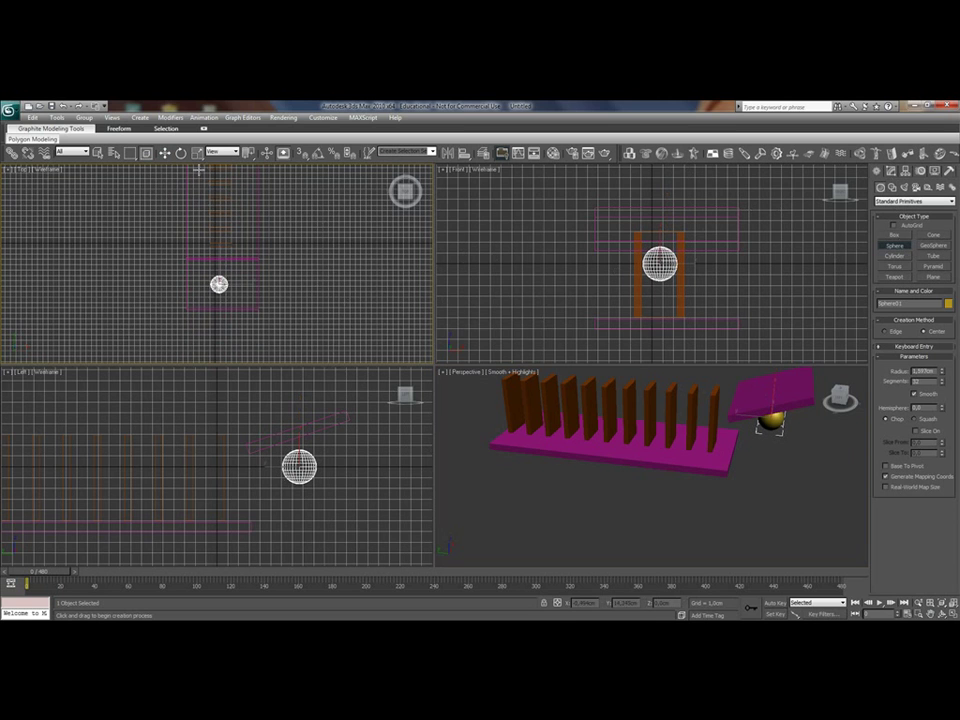
left_click(165, 152)
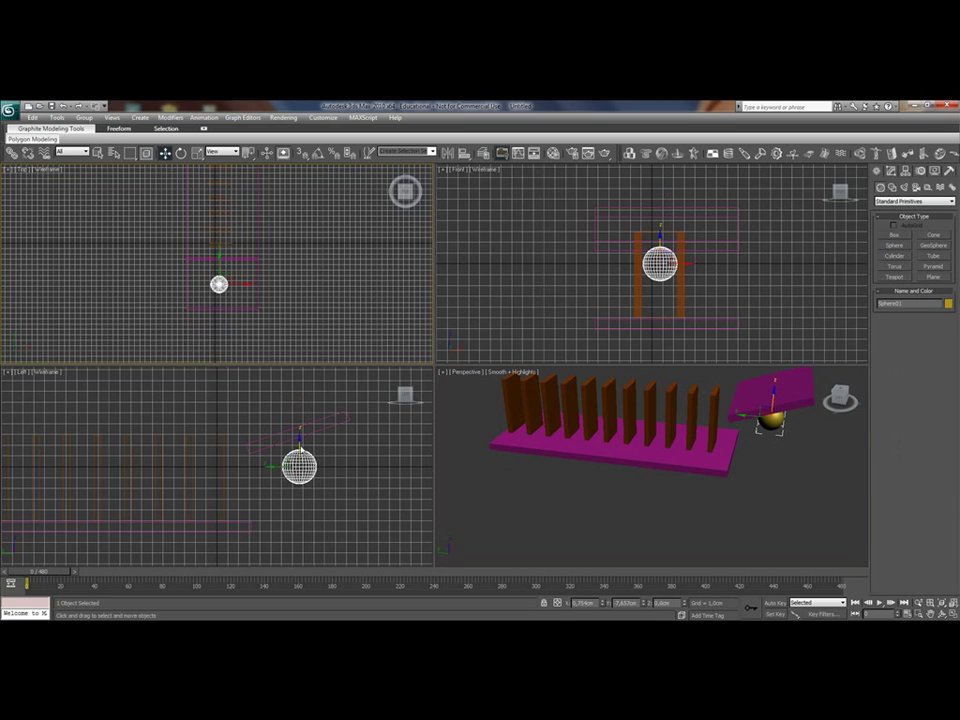
mouse_move(297, 443)
left_mouse_down()
mouse_move(289, 383)
mouse_move(342, 400)
left_mouse_up()
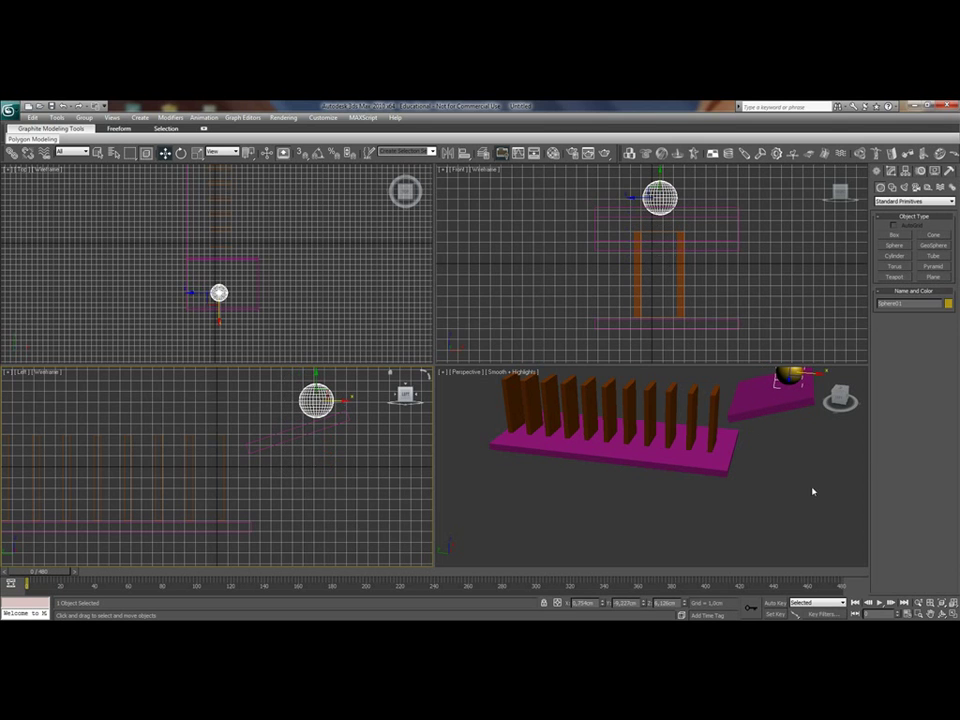
left_click(779, 485)
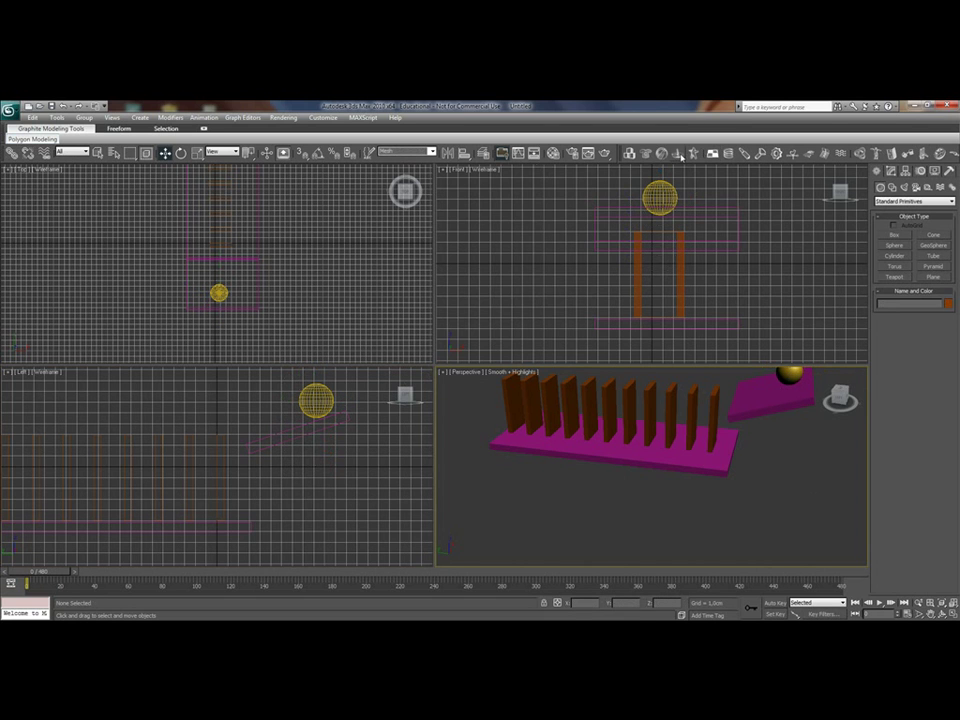
Step: Create RBCollection01, add Box01–Box13 and Sphere01 to it, and delete the extra helper
left_click(643, 155)
left_click(648, 502)
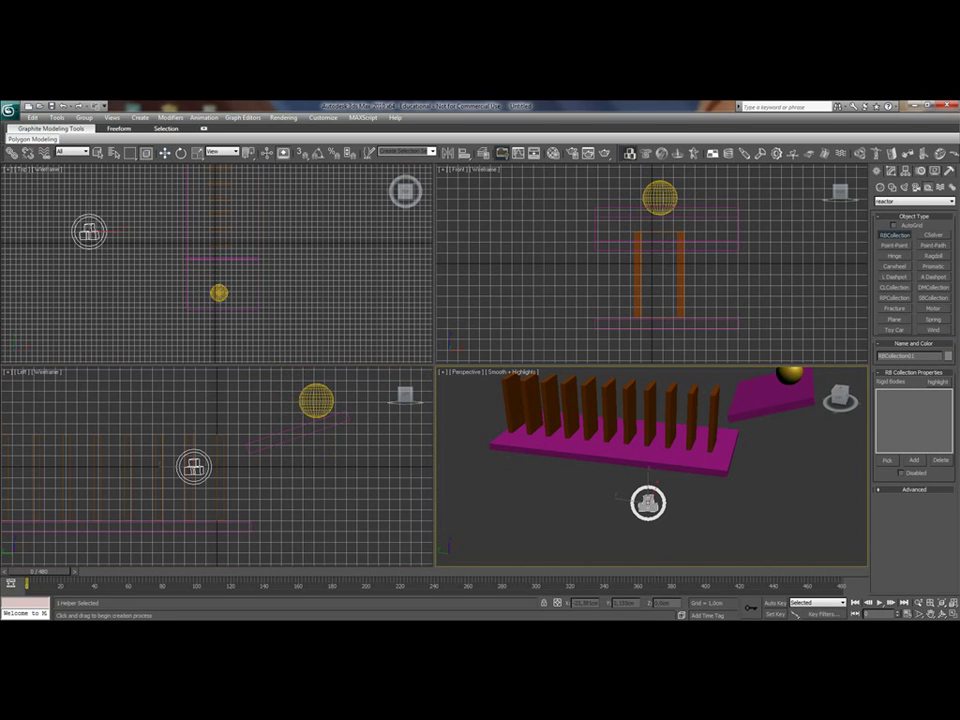
left_click(912, 459)
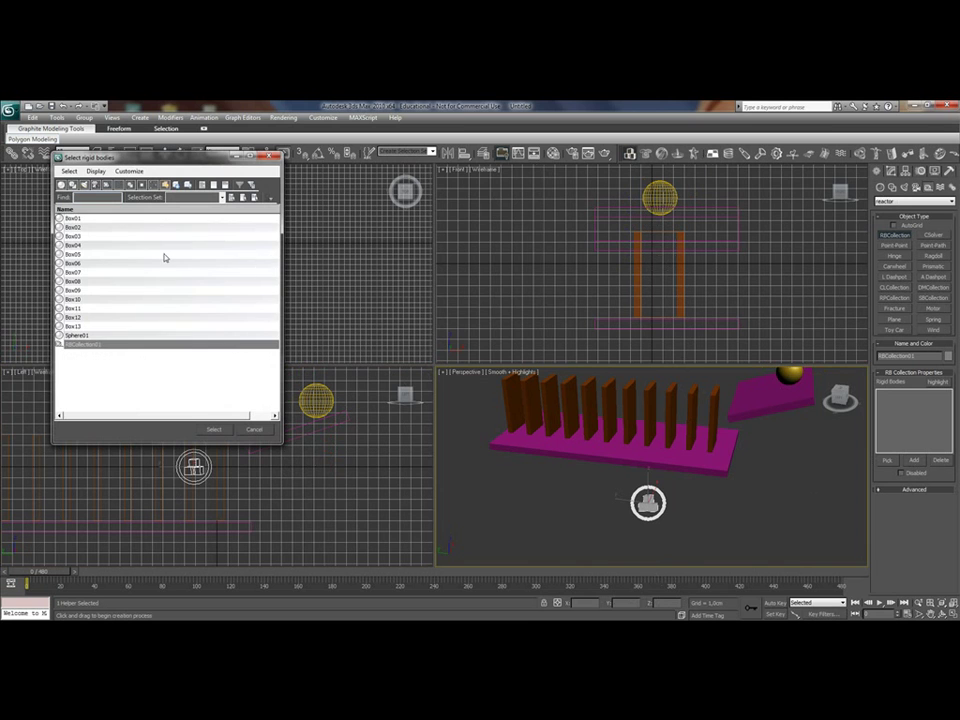
key("ctrl+a")
left_click(91, 345, "ctrl")
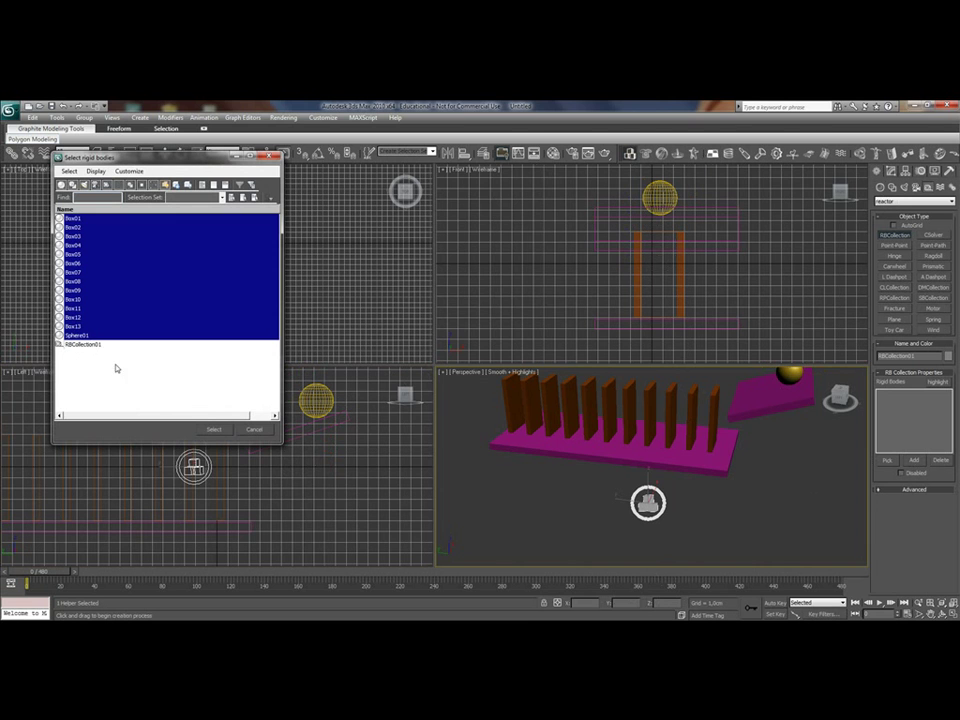
left_click(213, 429)
left_click(757, 528)
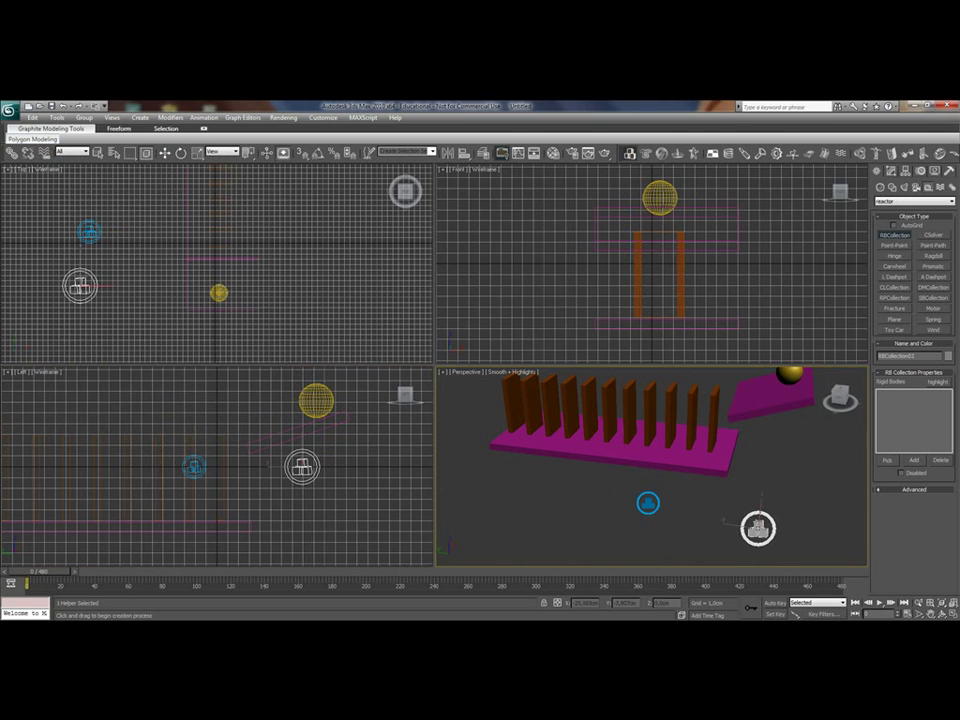
key("Delete")
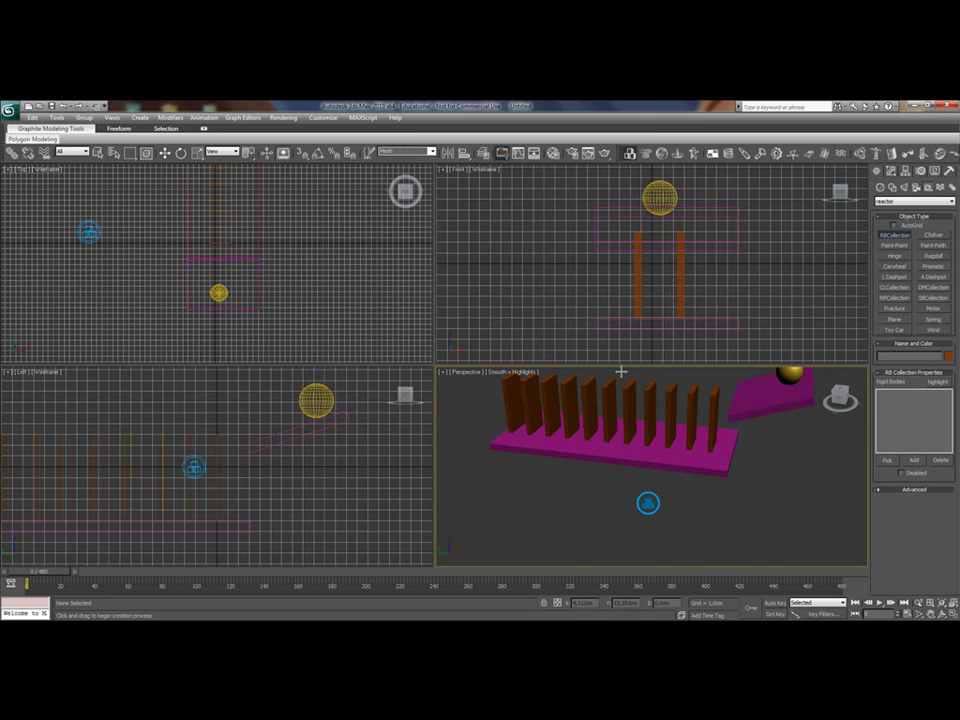
Step: Select all the domino slabs in the Front viewport
left_click(165, 153)
left_click_drag(733, 382, 461, 418)
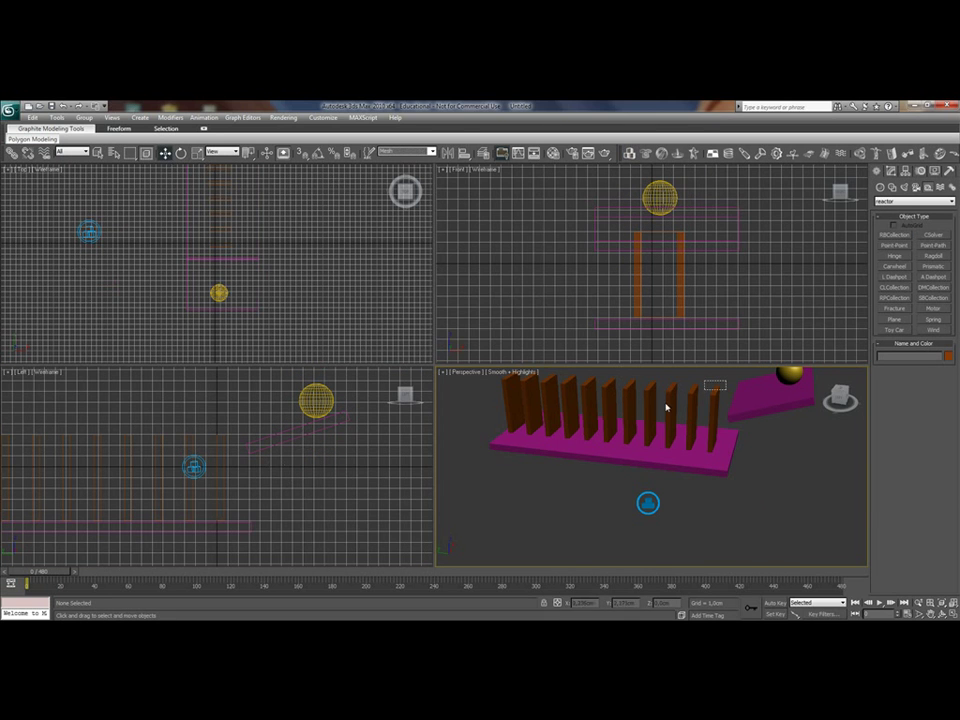
left_click(576, 293)
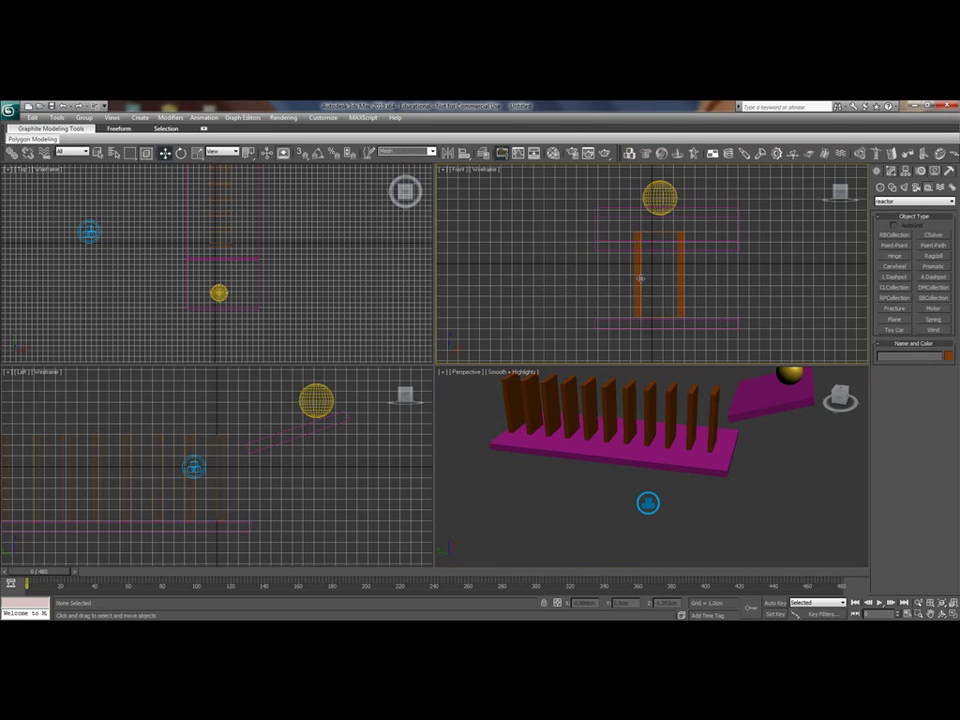
left_click(640, 278)
left_click(600, 303)
left_click(713, 401)
left_click(690, 405, "ctrl")
left_click(664, 410, "ctrl")
left_click(647, 400, "ctrl")
left_click(624, 401, "ctrl")
left_click(608, 398, "ctrl")
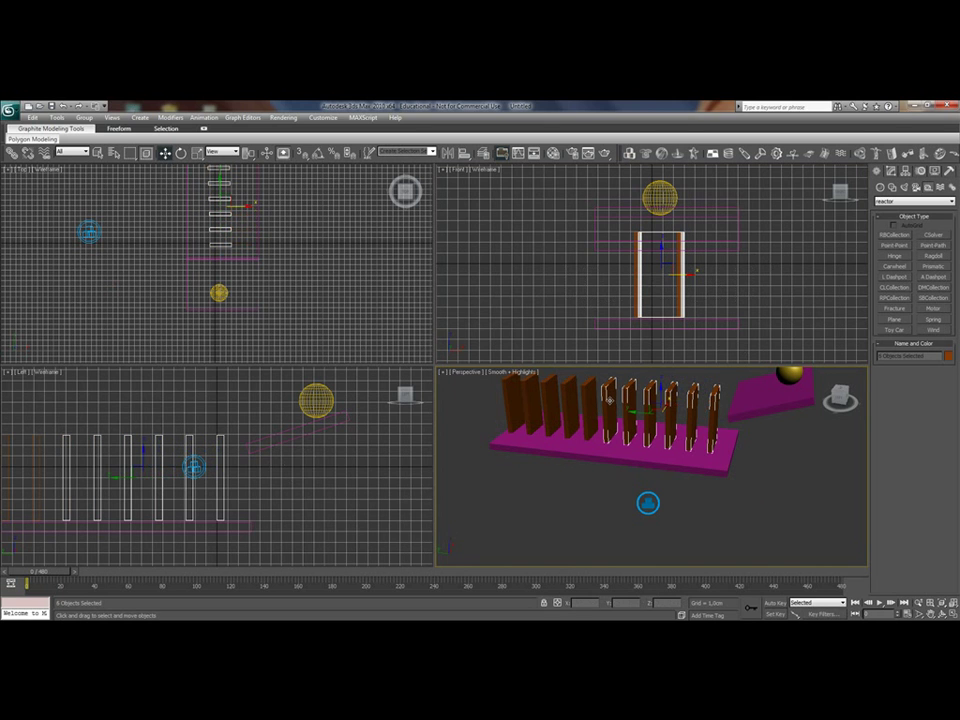
left_click(584, 398, "ctrl")
left_click_drag(566, 398, 495, 380, "ctrl")
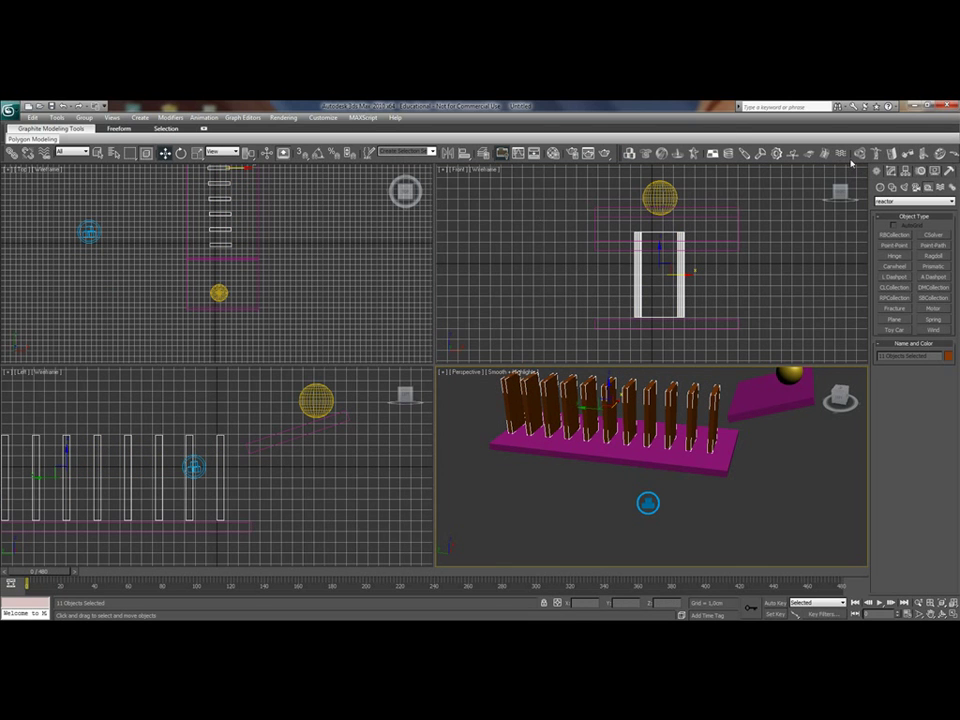
left_click_drag(851, 161, 622, 151)
Step: In reactor Rigid Body Properties, give Sphere01 a mass of 2, enter 8, then open the reactor utility
left_click(883, 153)
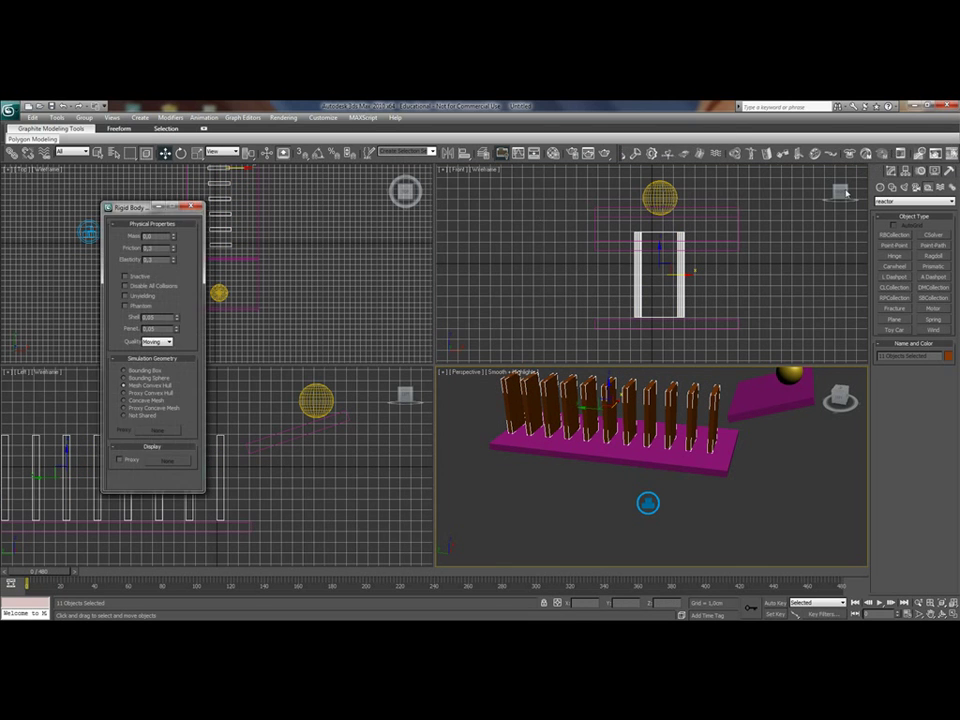
left_click(790, 374)
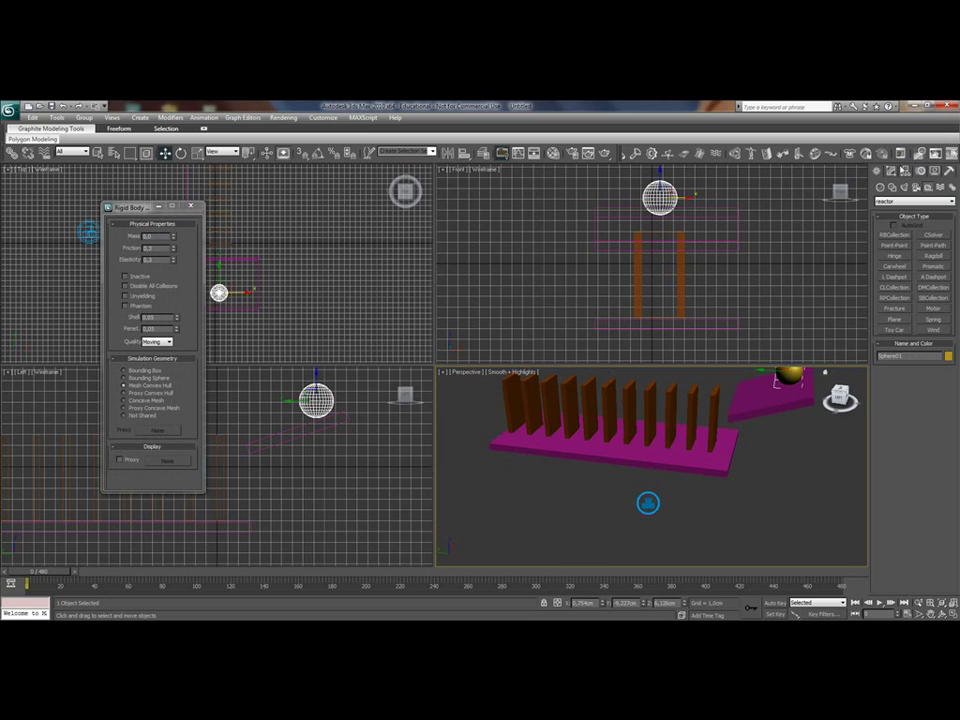
type("2")
key("Return")
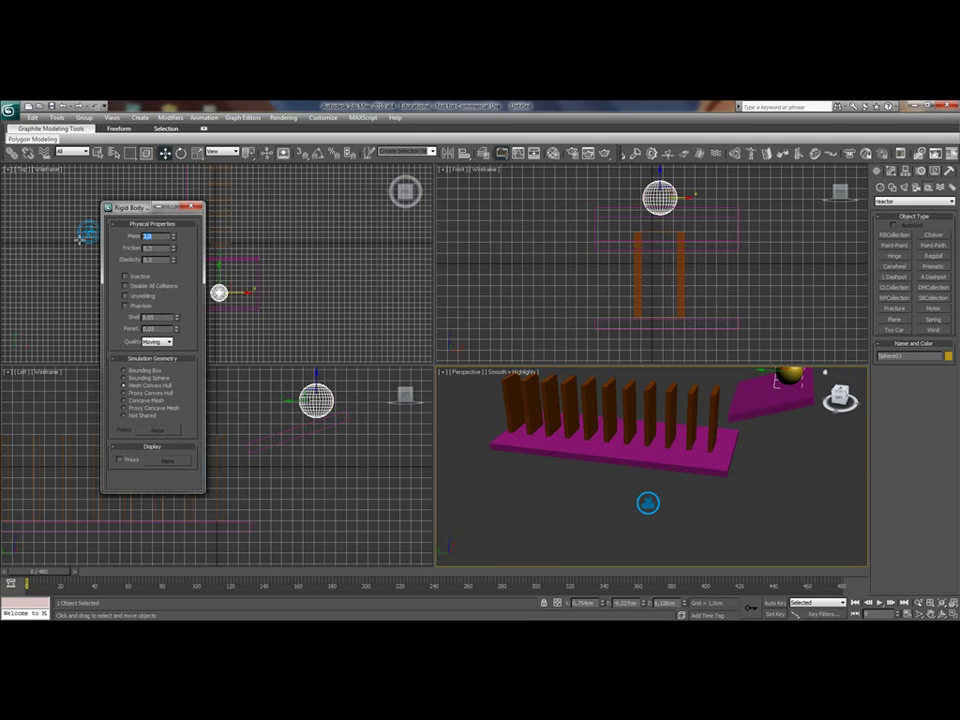
type("8")
left_click(714, 152)
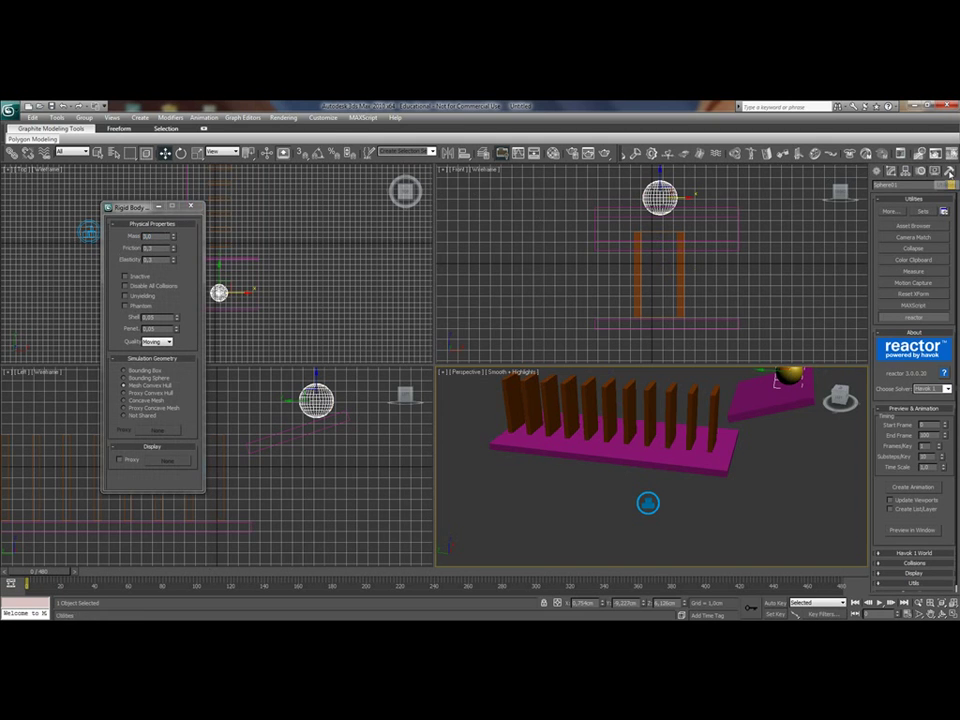
left_click(906, 532)
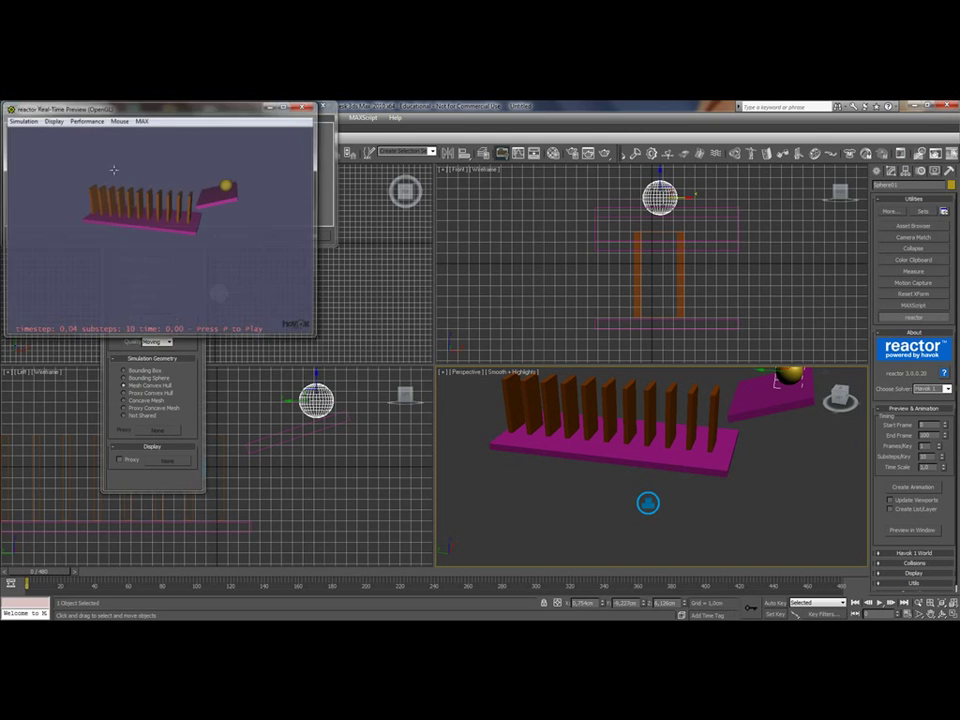
left_click(7, 120)
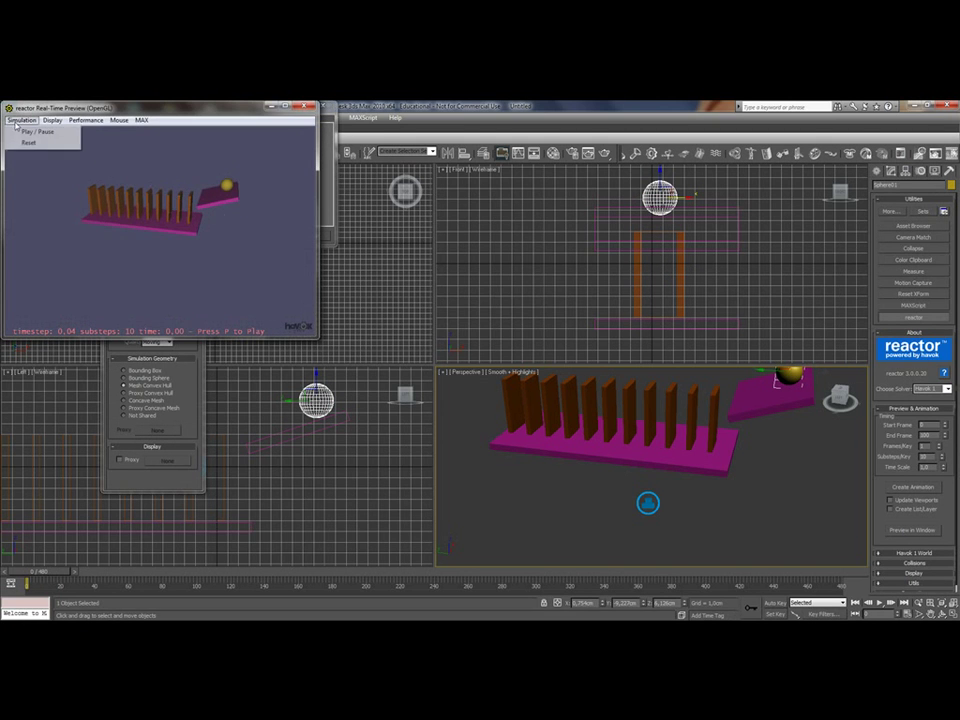
left_click(32, 130)
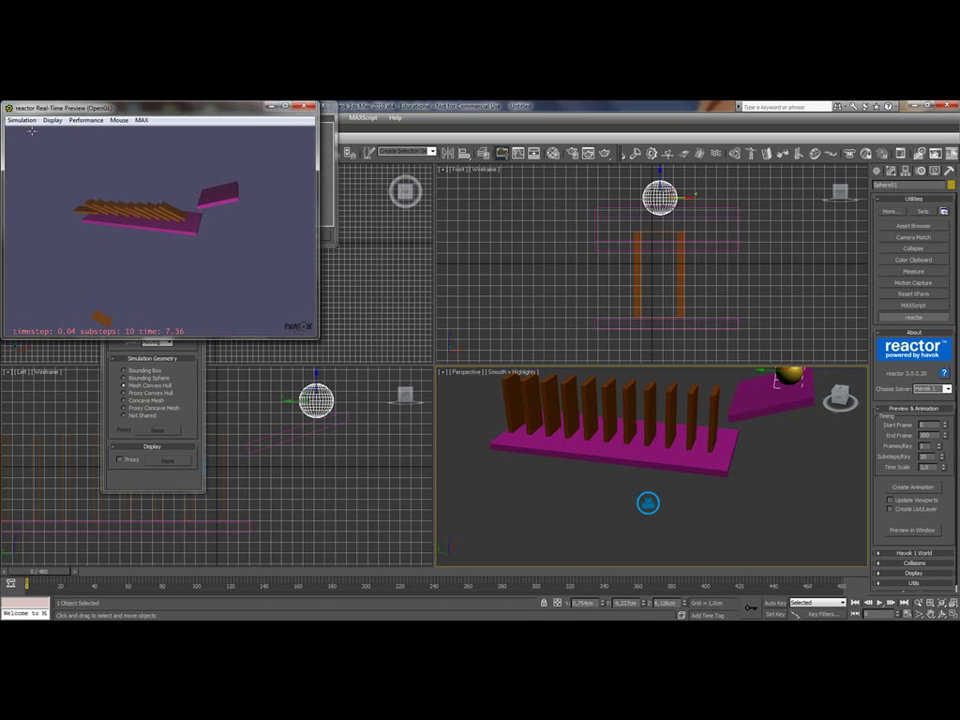
left_click(22, 120)
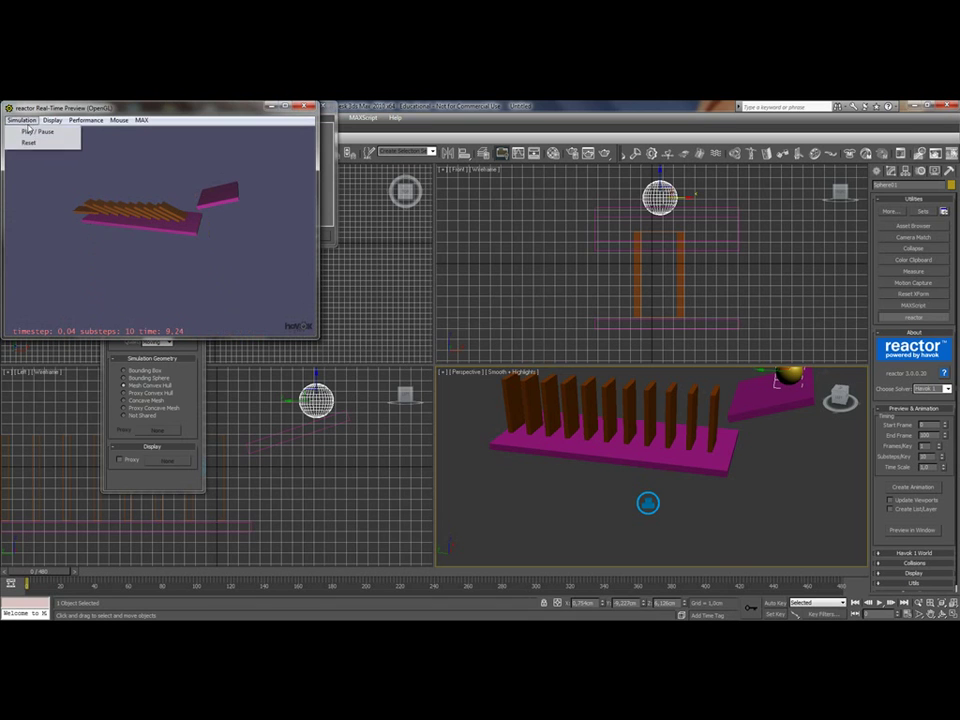
left_click(24, 141)
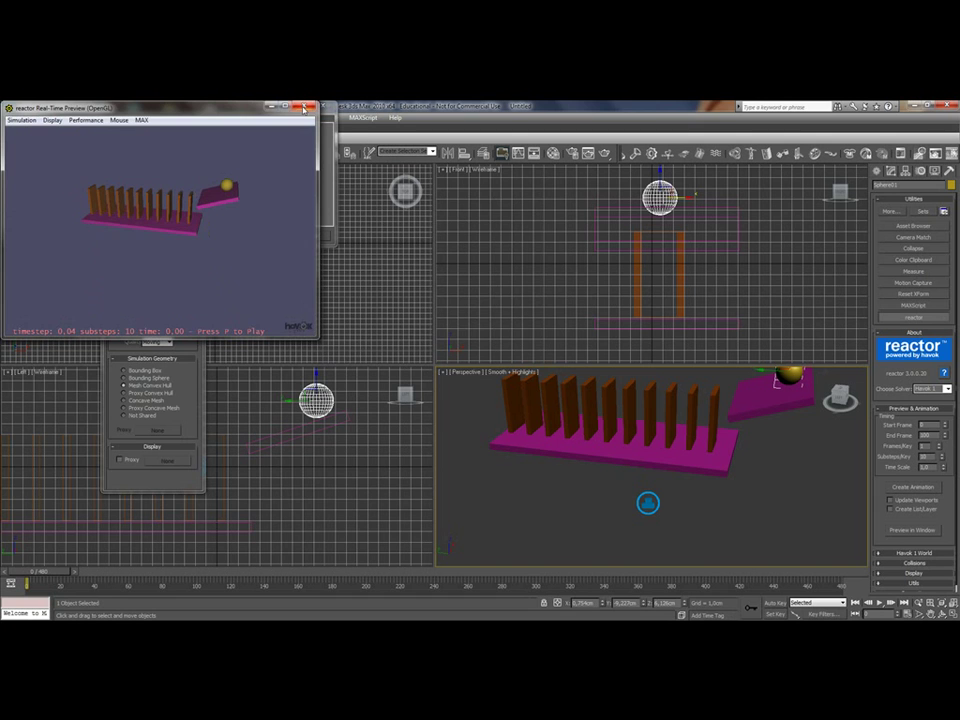
left_click(305, 107)
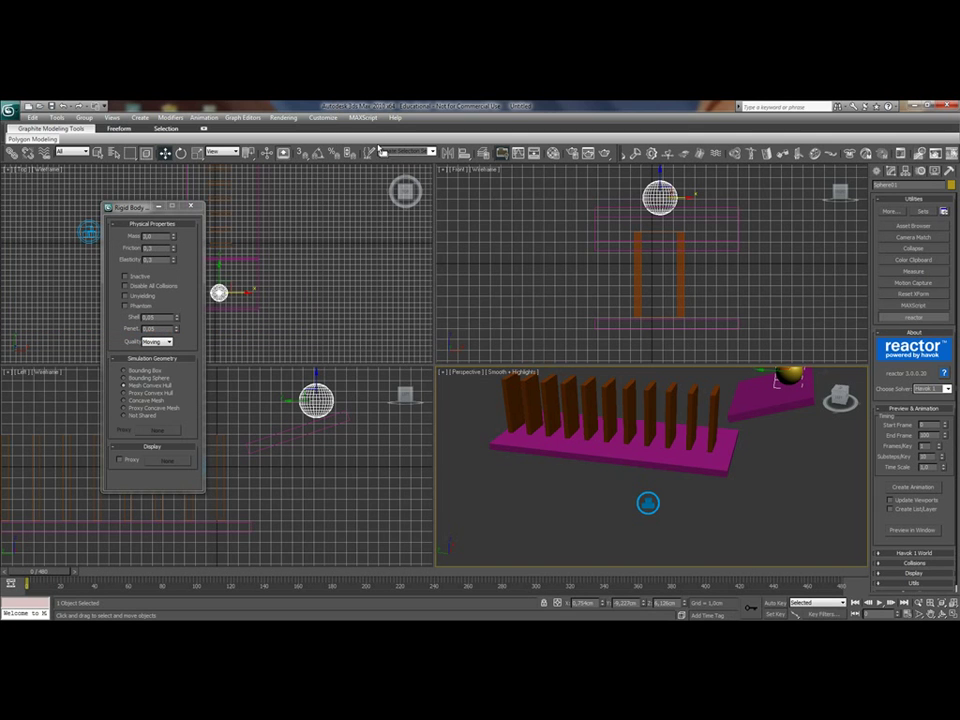